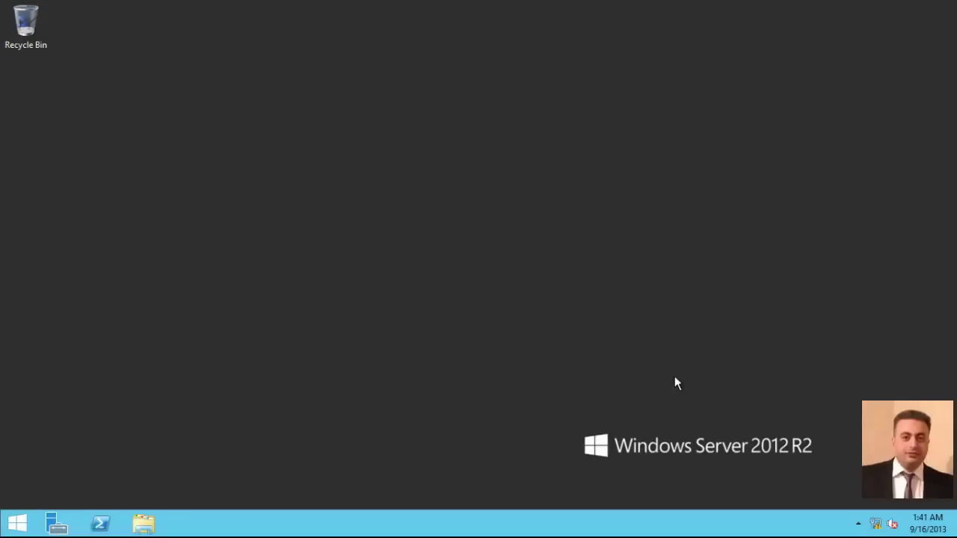
View the computer's basic system information, including its Windows edition and domain membership, and close the window.
left_click_drag(549, 412, 758, 451)
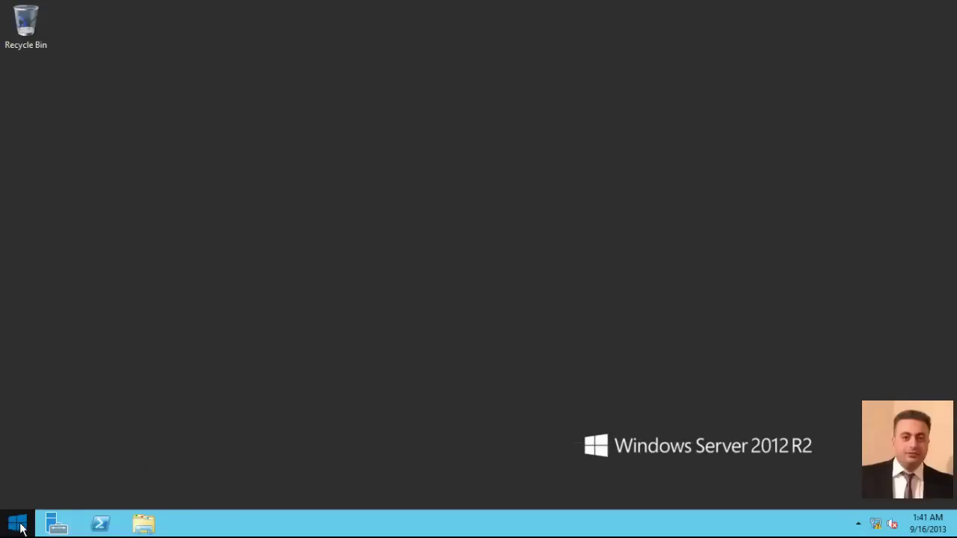
right_click(17, 522)
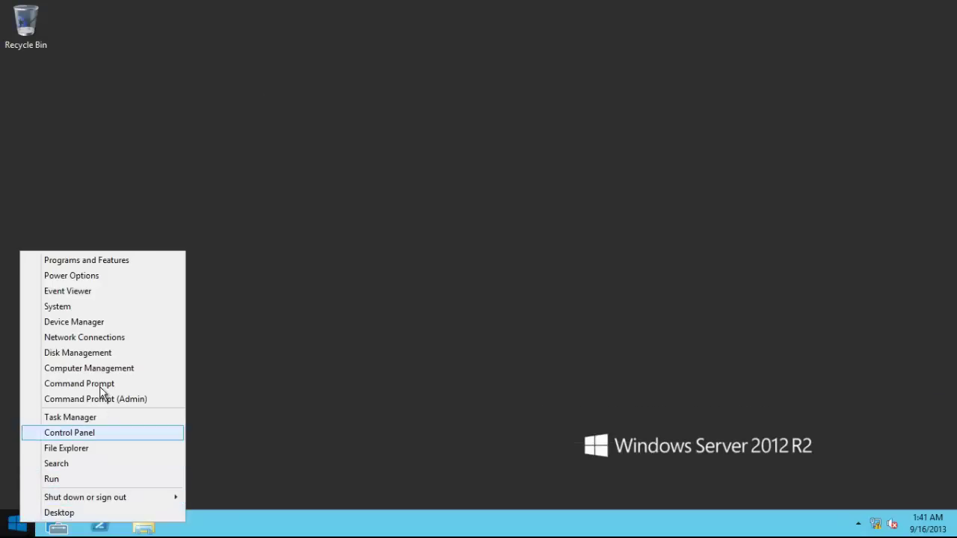
left_click(96, 306)
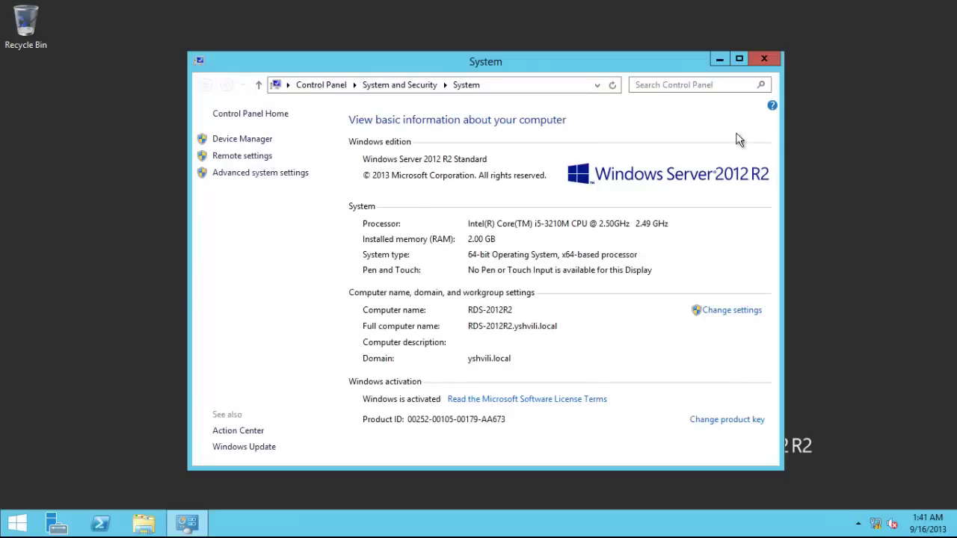
left_click(764, 59)
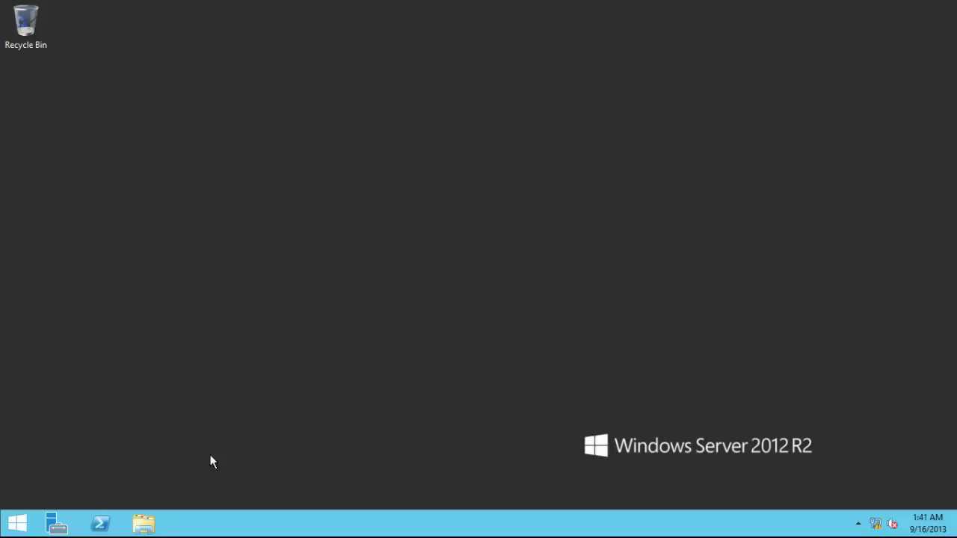
Start adding roles and features from Server Manager, choosing Remote Desktop Services installation as the installation type.
left_click(57, 523)
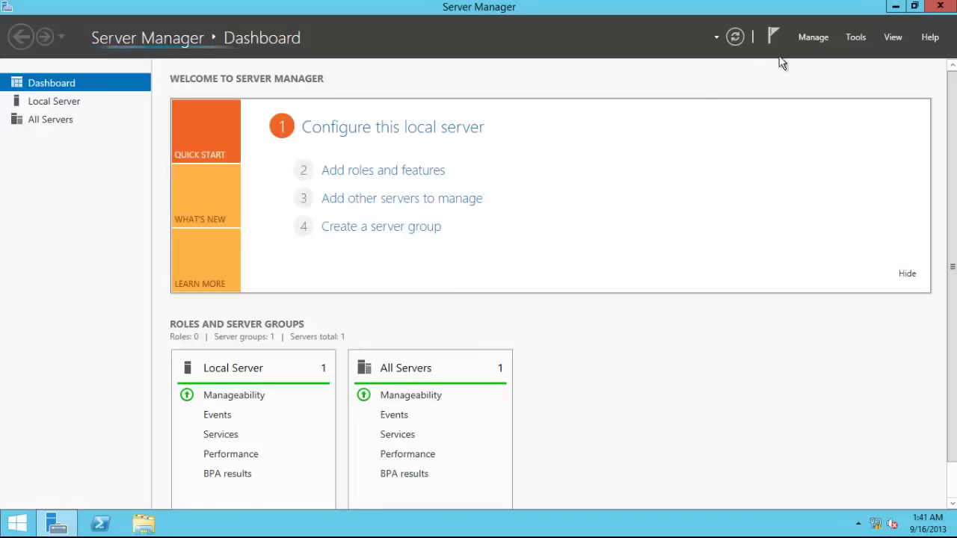
left_click(814, 37)
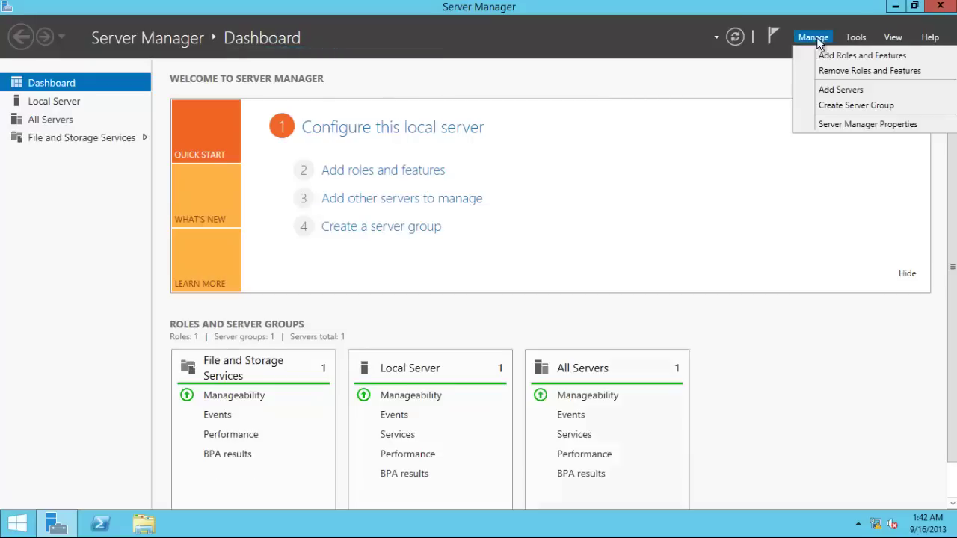
left_click(825, 54)
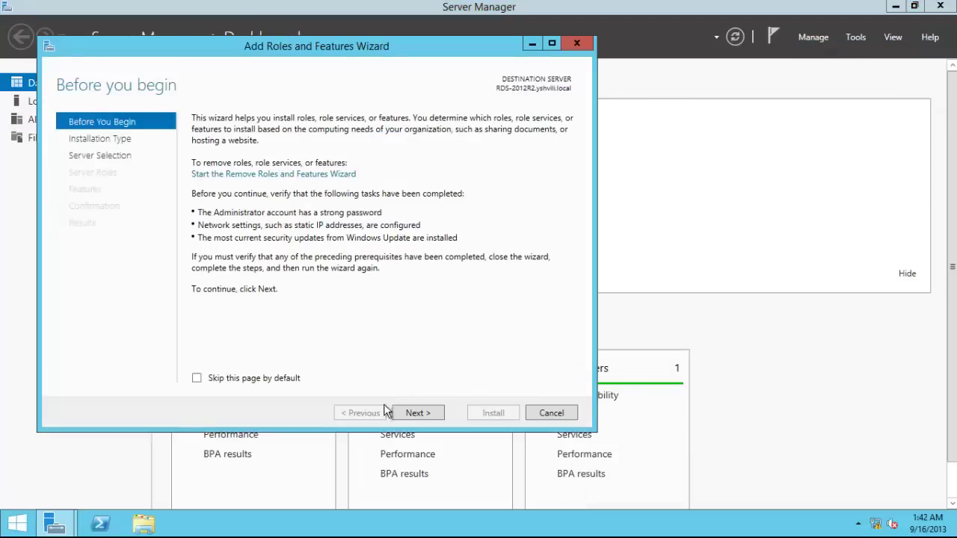
left_click(421, 412)
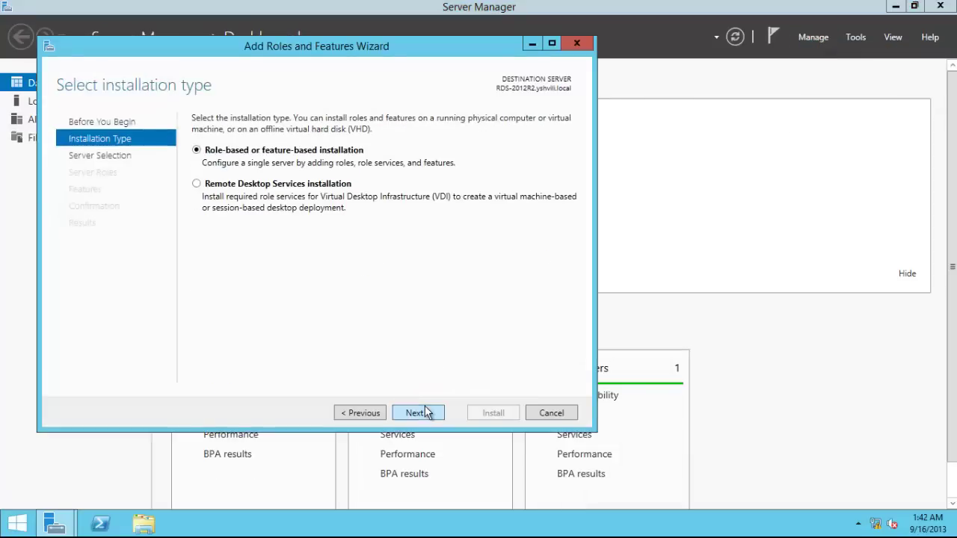
left_click(199, 187)
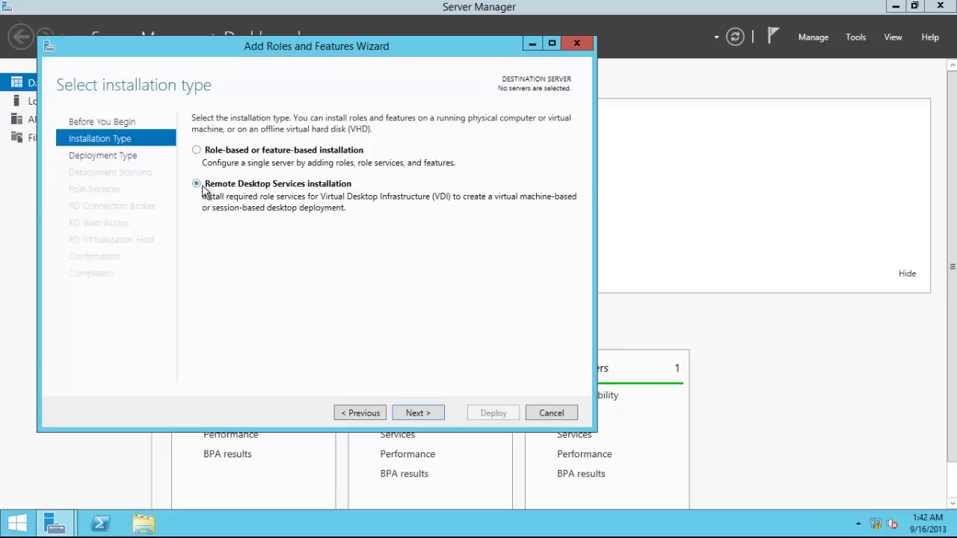
left_click(430, 417)
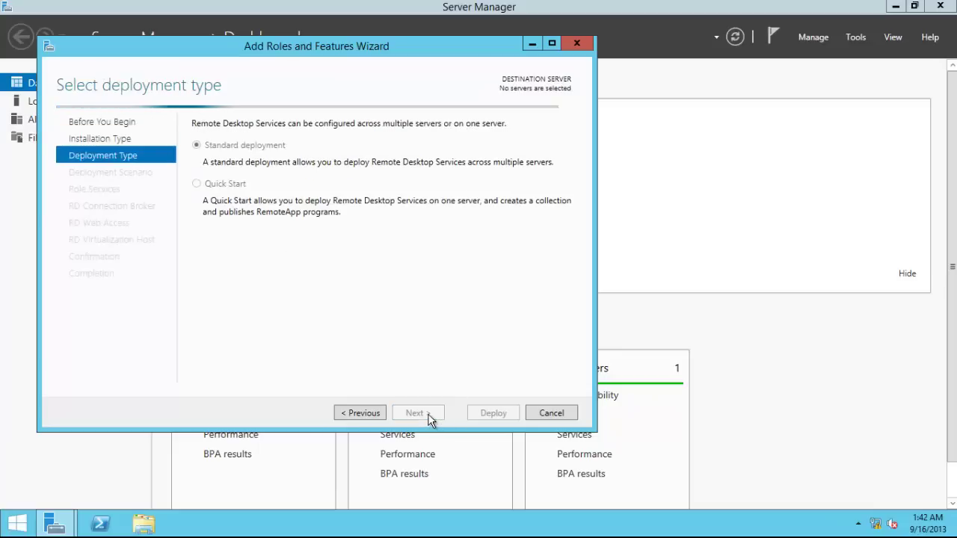
Choose the Quick Start deployment type with the session-based desktop deployment scenario.
left_click(197, 184)
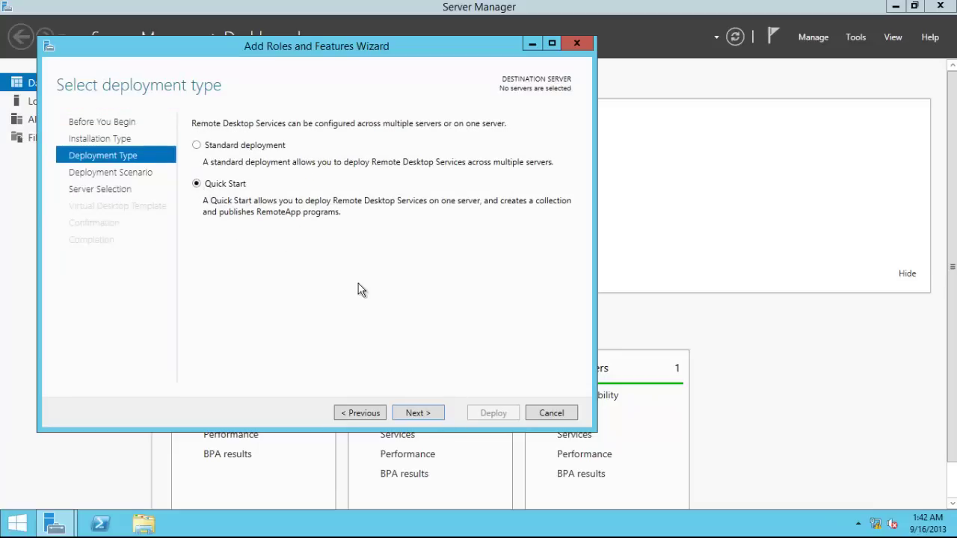
left_click(423, 414)
left_click(197, 203)
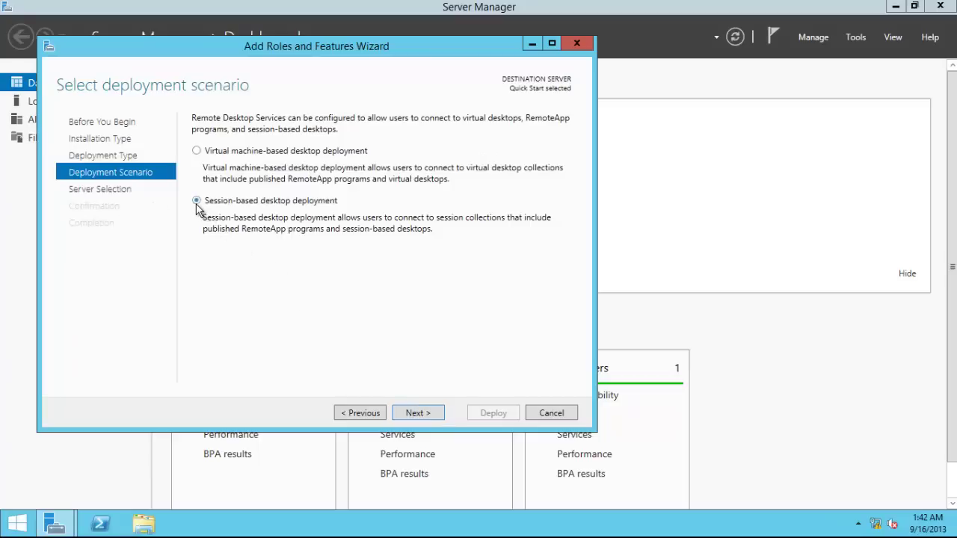
left_click(432, 413)
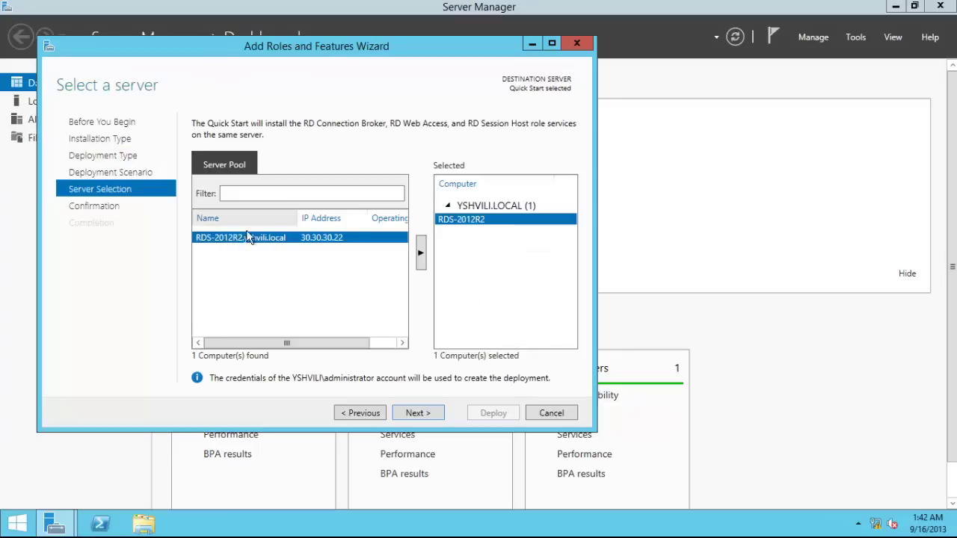
Accept RDS-2012R2 as the destination server, allow it to restart automatically if required, and deploy the role services.
left_click(414, 413)
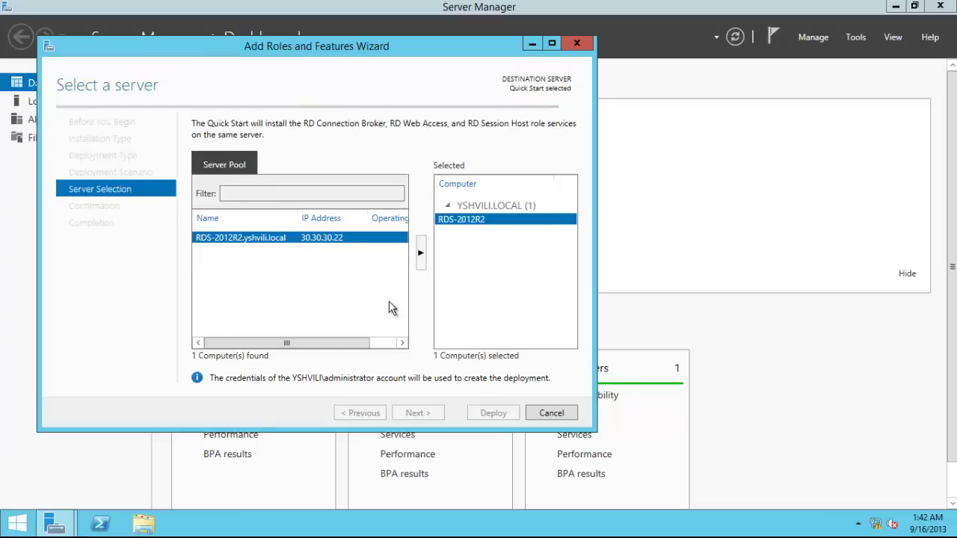
left_click(198, 379)
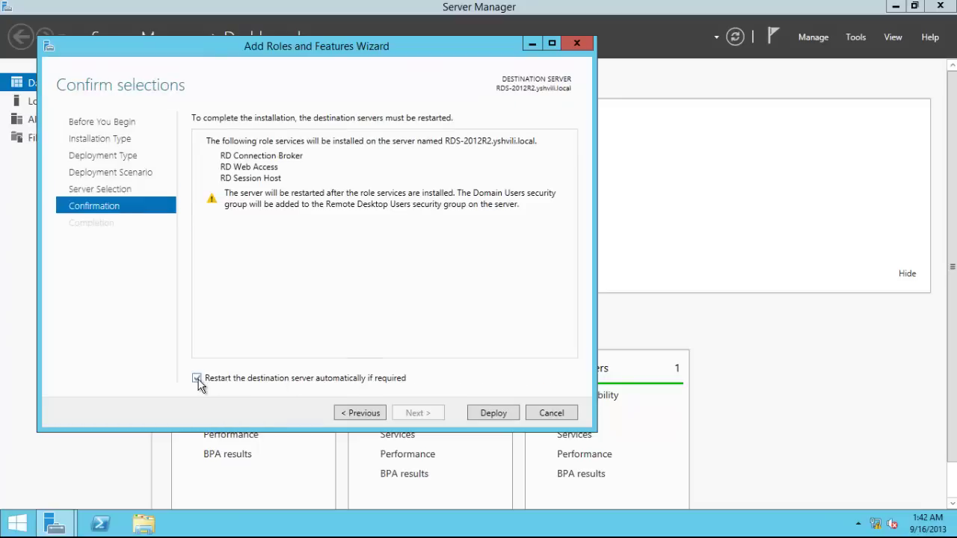
left_click(490, 416)
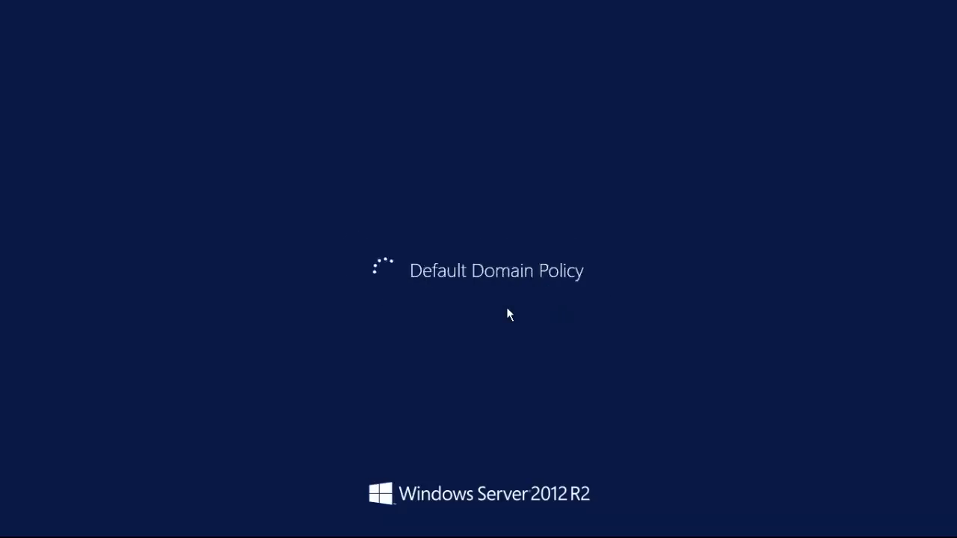
Sign back in to the restarted server with the domain administrator's user name and the account password.
key("ctrl+alt+Delete")
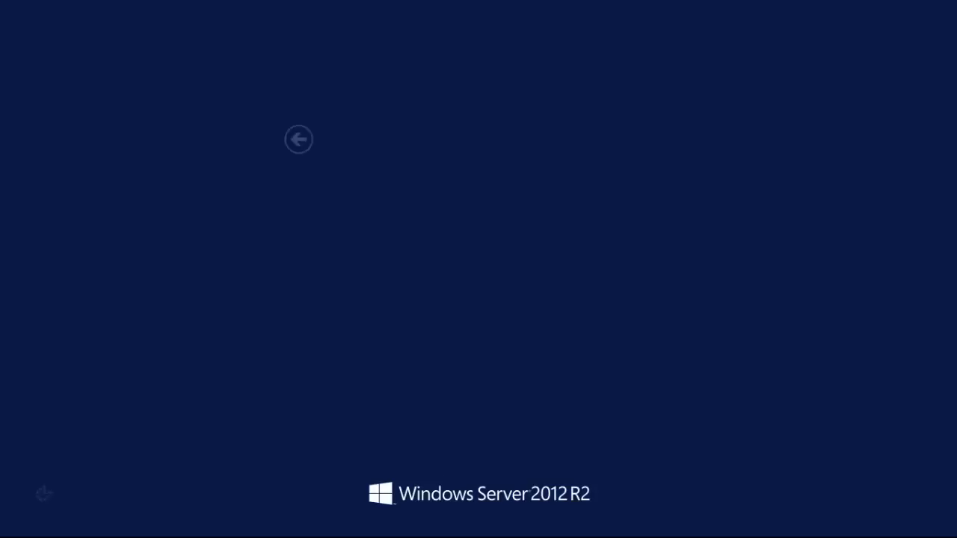
type("ysh")
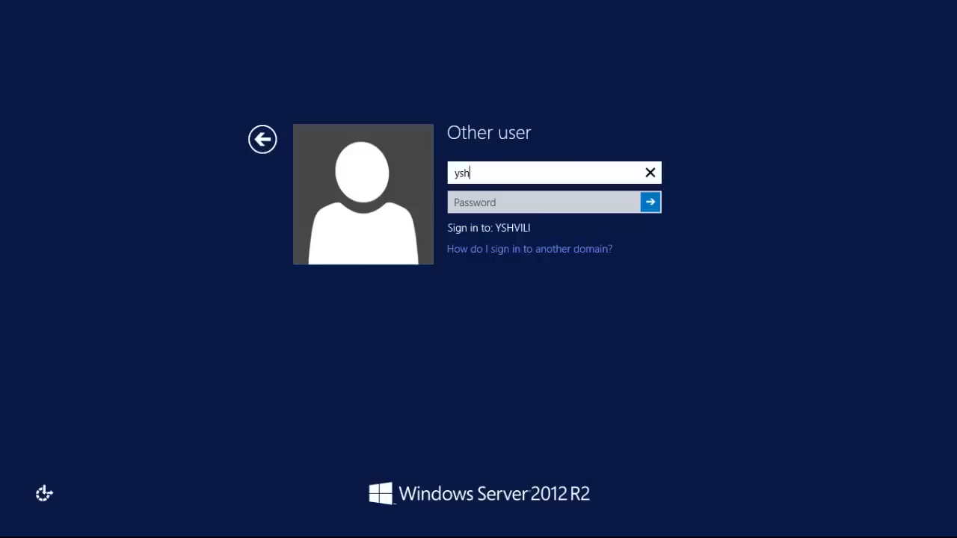
type("vili\\administrator")
key("Tab")
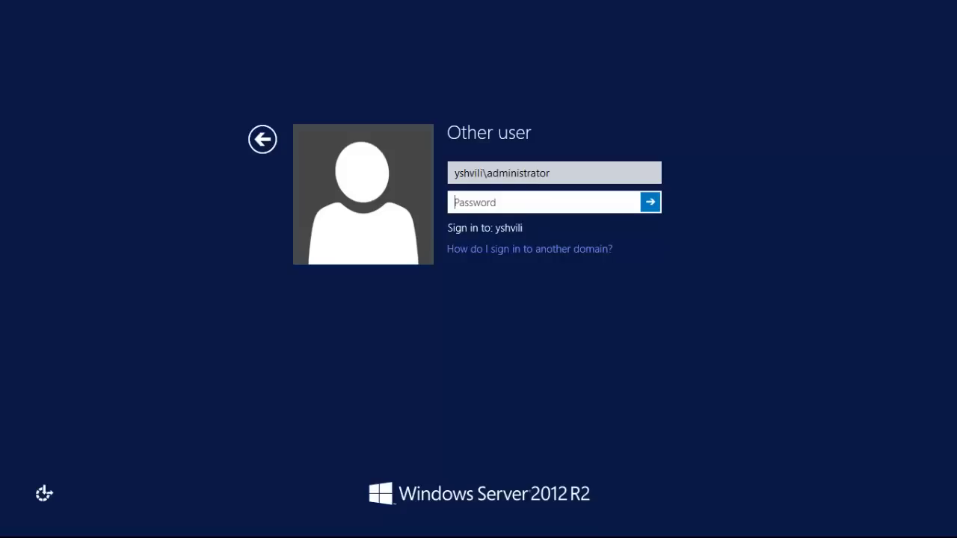
key("Caps_Lock")
type("•••••••••")
key("Caps_Lock")
type("••")
key("Caps_Lock")
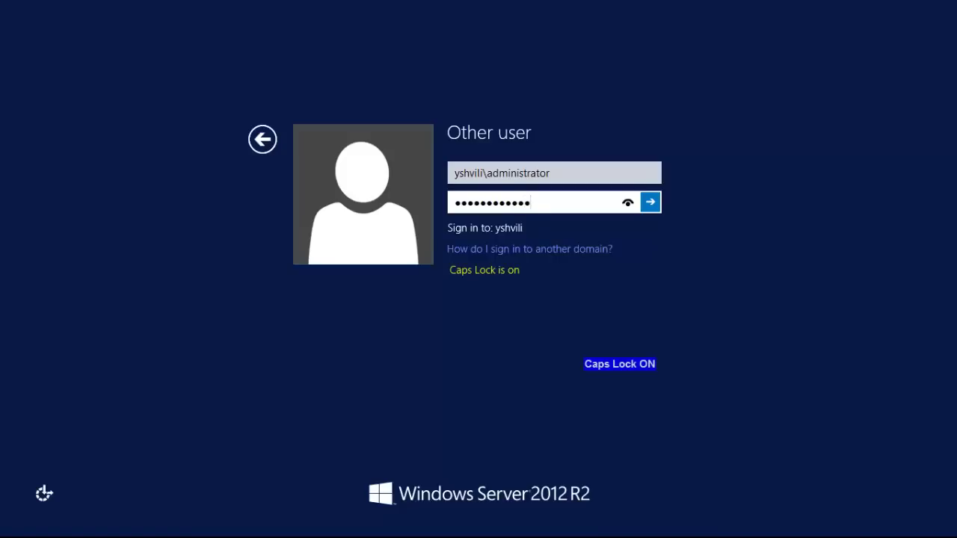
key("Caps_Lock")
key("BackSpace")
key("BackSpace")
key("Return")
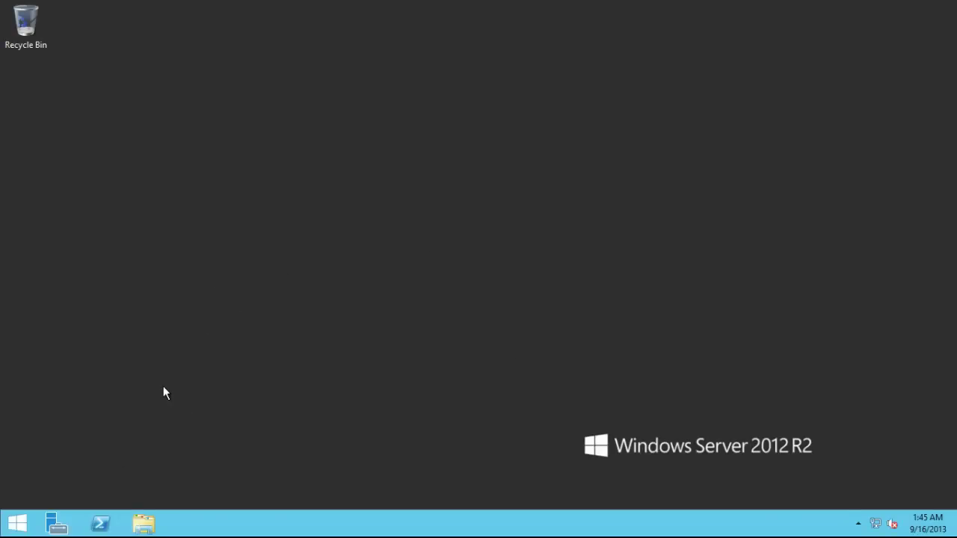
Reopen Server Manager to follow the Remote Desktop Services deployment, moving the progress wizard clear of the navigation list.
right_click(332, 304)
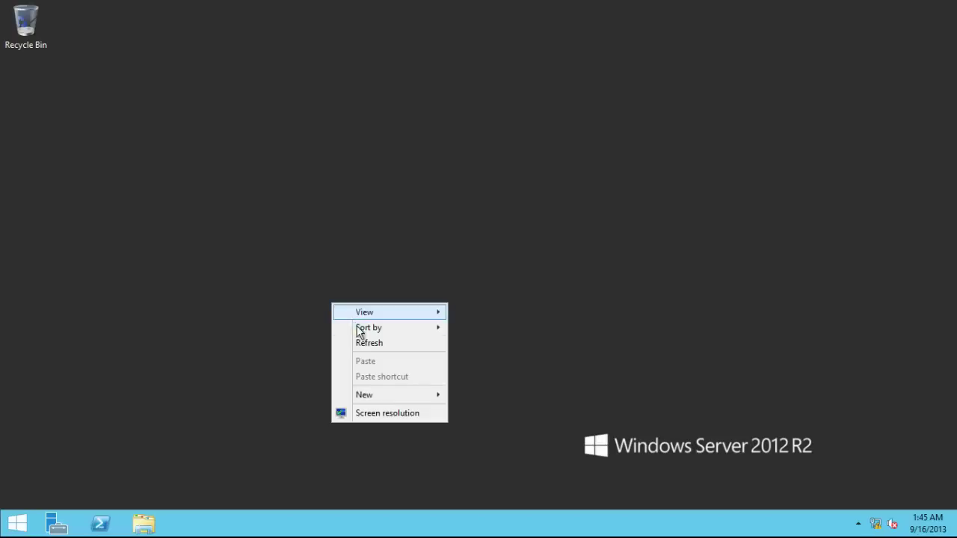
left_click(367, 343)
left_click(57, 523)
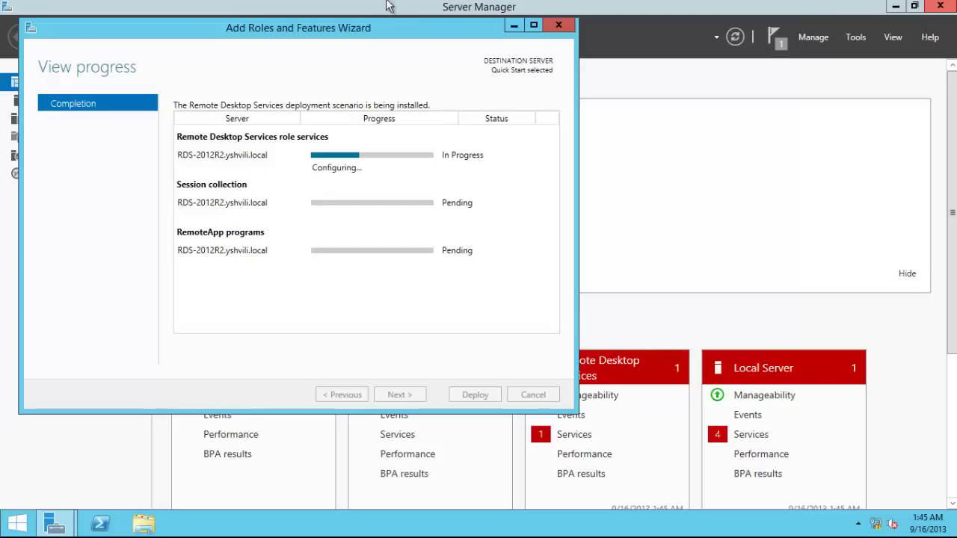
left_click_drag(353, 28, 445, 33)
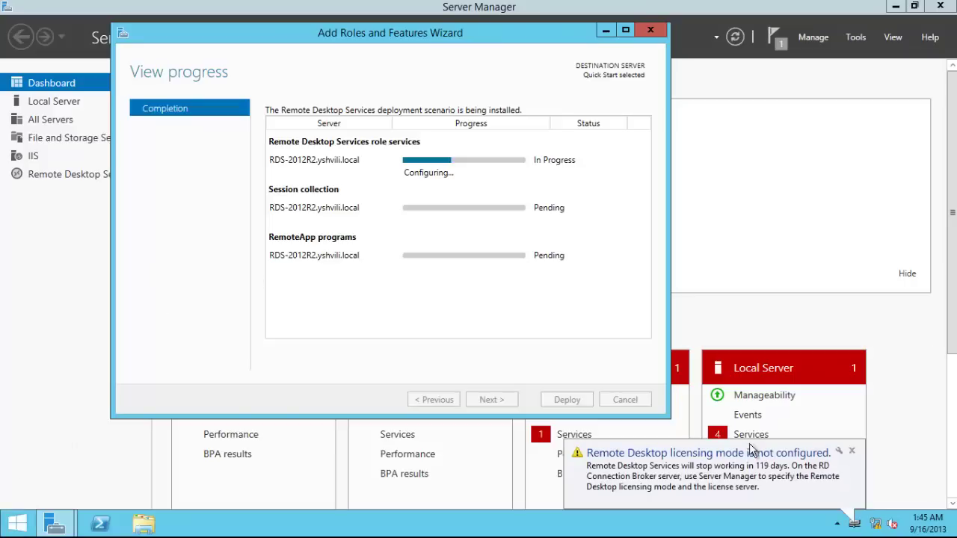
Dismiss the Remote Desktop licensing notifications and close the deployment wizard once all its tasks finish.
left_click(852, 453)
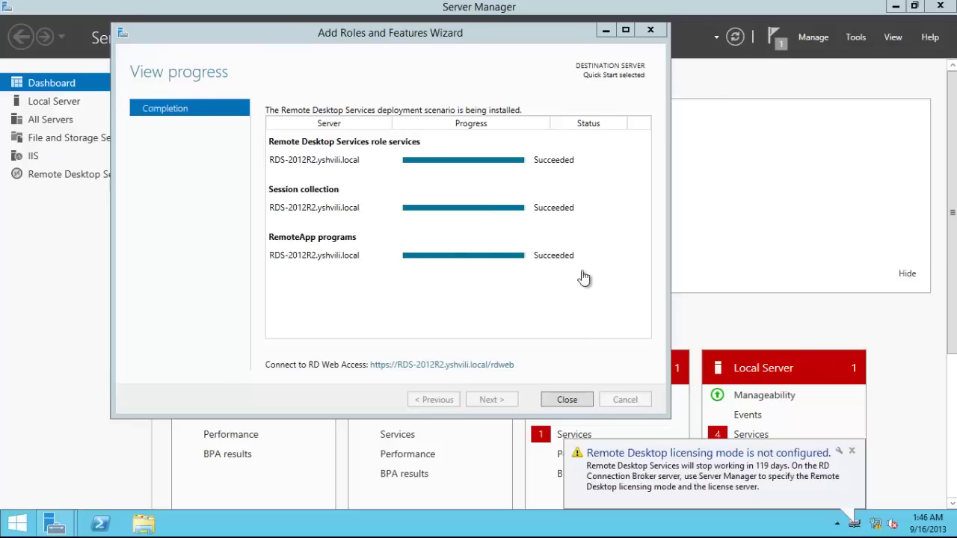
left_click(567, 400)
left_click(852, 451)
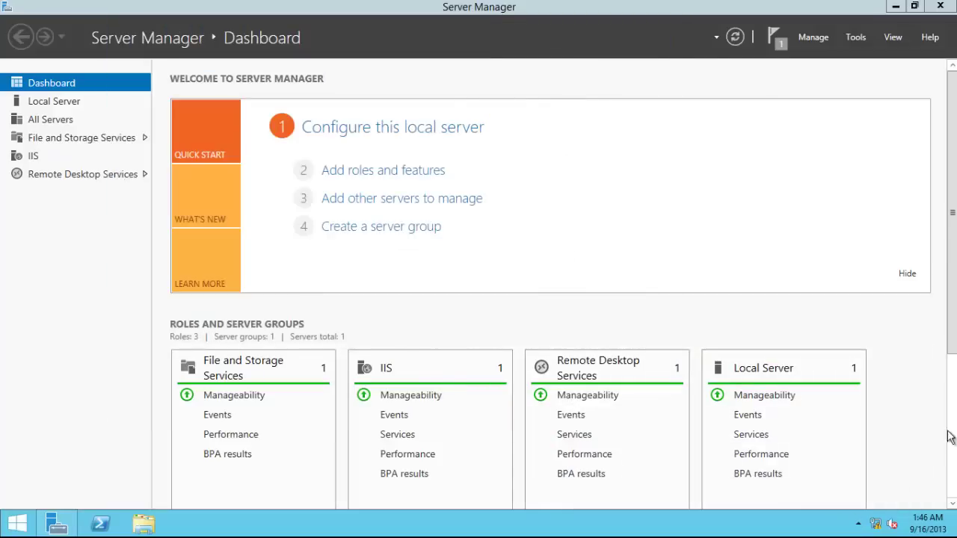
Examine the Remote Desktop Services overview, the collections and the host server tasks, and open QuickSessionCollection.
left_click(50, 174)
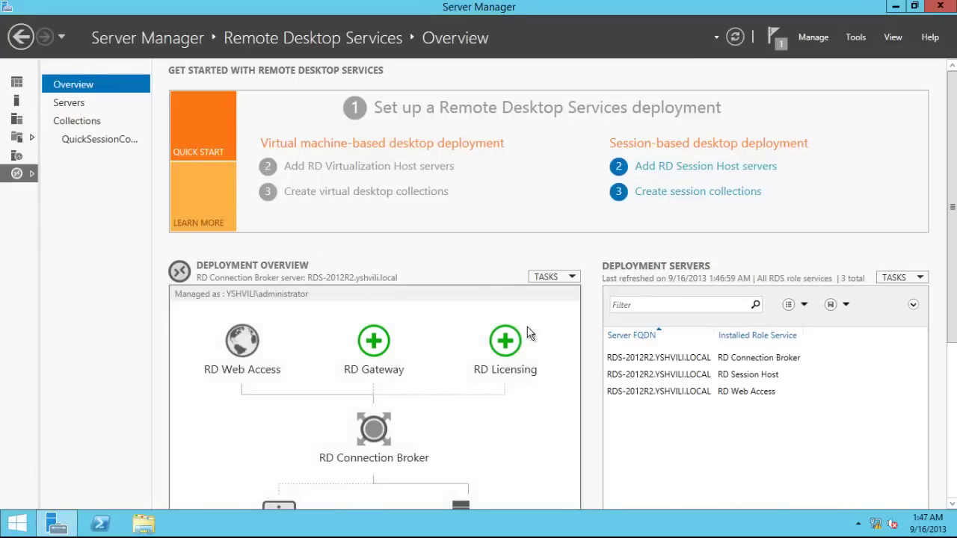
left_click(78, 122)
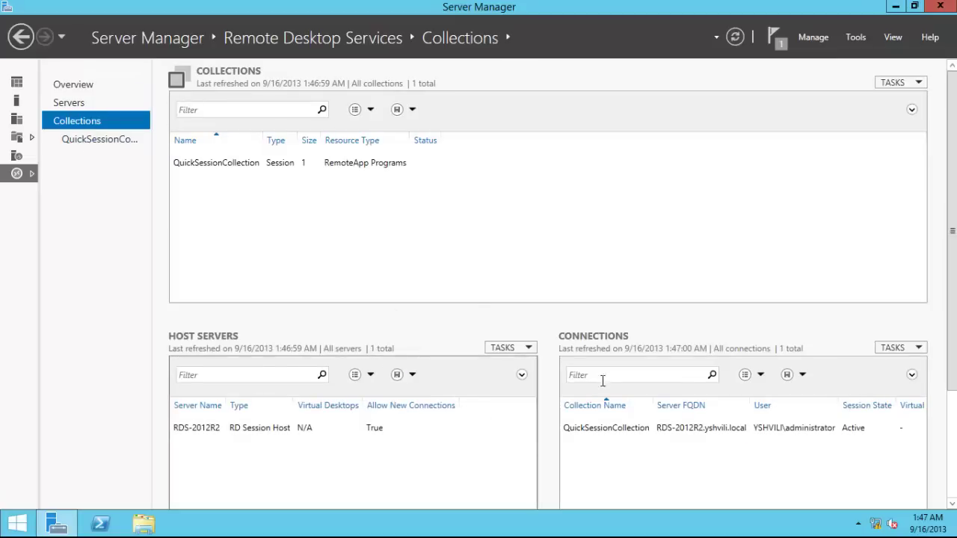
left_click(528, 350)
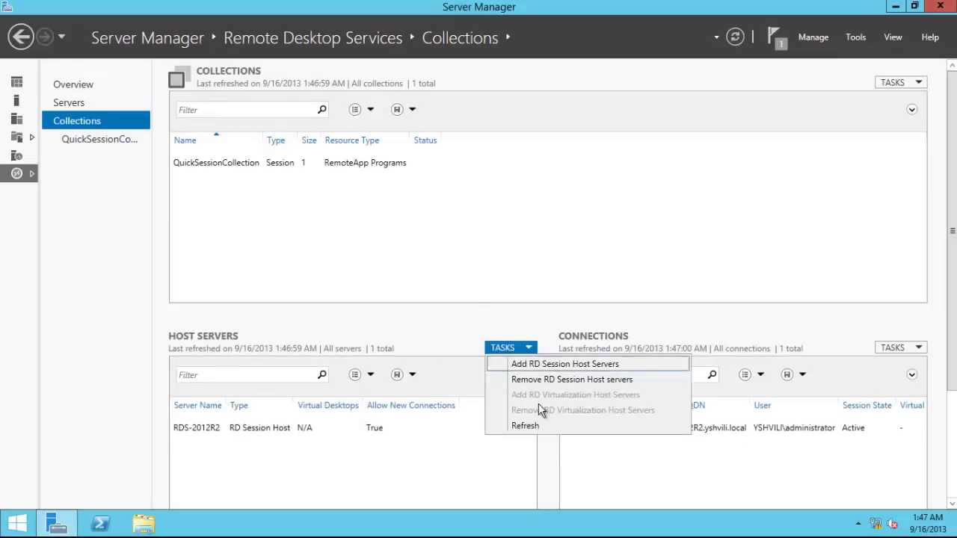
left_click(114, 146)
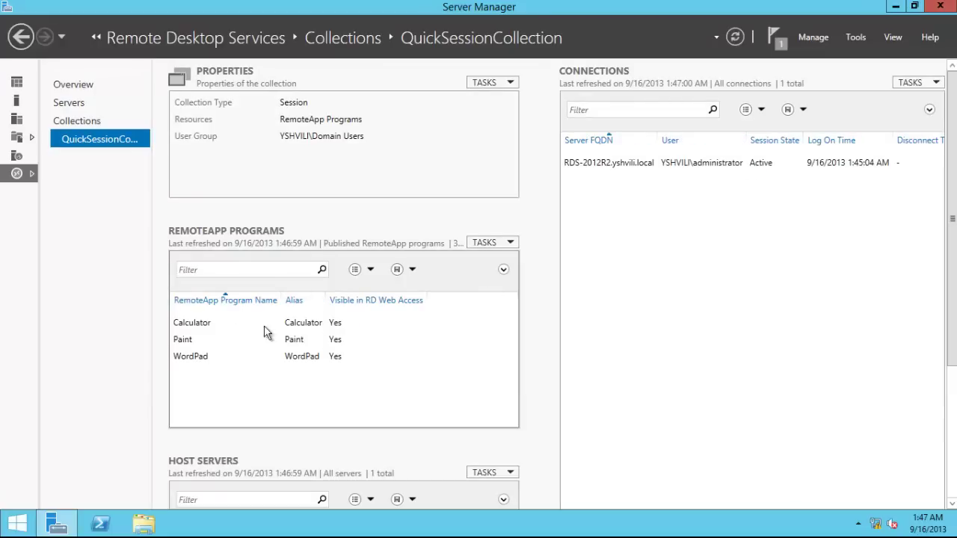
Look through the programs available for publishing as RemoteApps in QuickSessionCollection and cancel the publishing wizard.
left_click(510, 246)
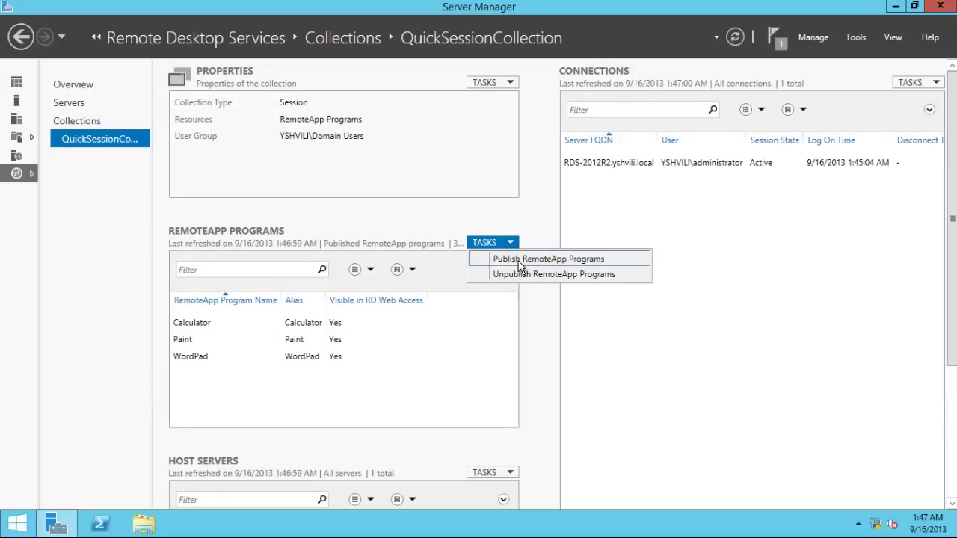
left_click(546, 258)
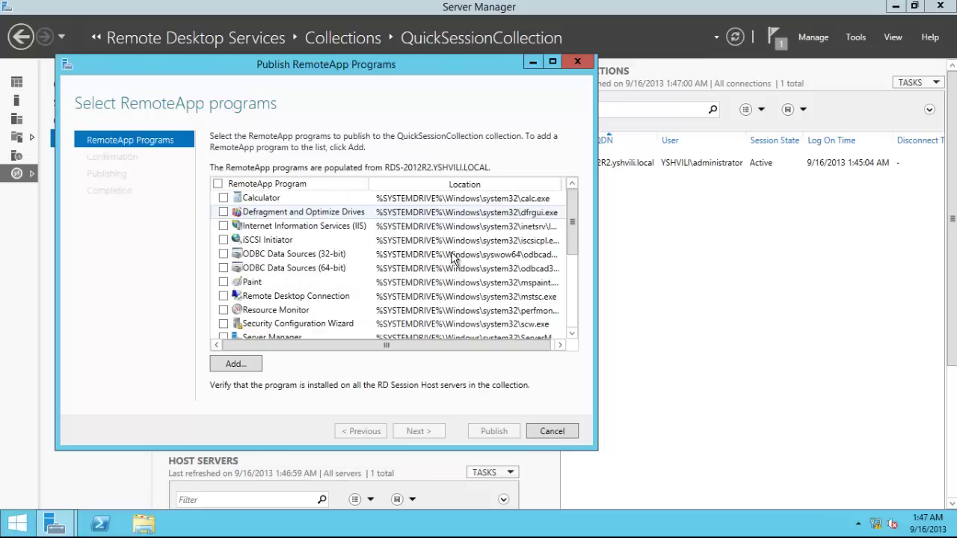
left_click(551, 439)
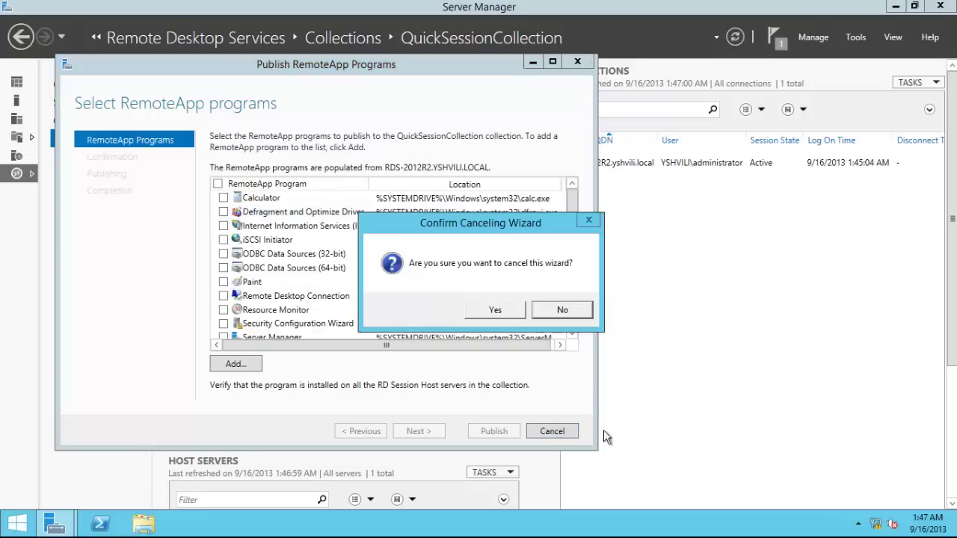
left_click(498, 312)
Examine the session management actions offered for the active connection in QuickSessionCollection.
left_click(639, 165)
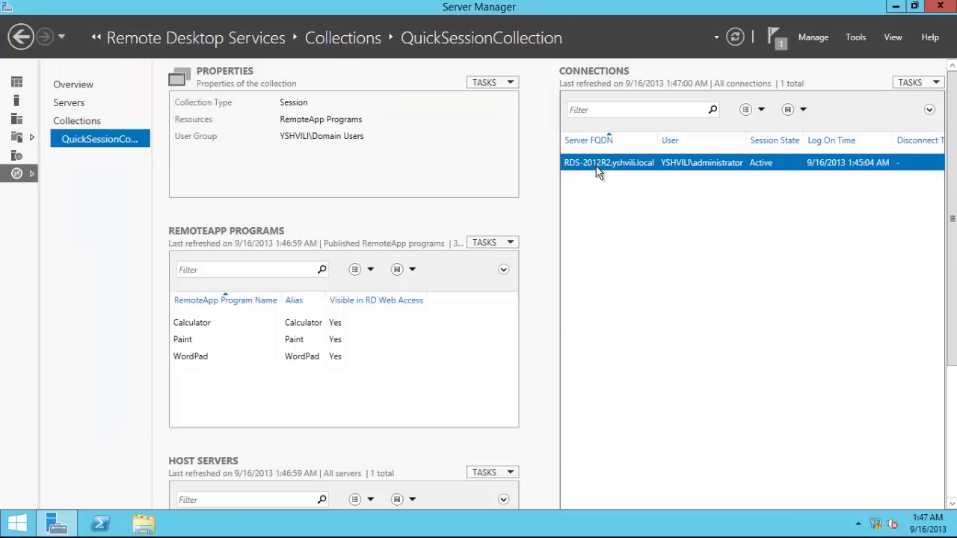
right_click(690, 172)
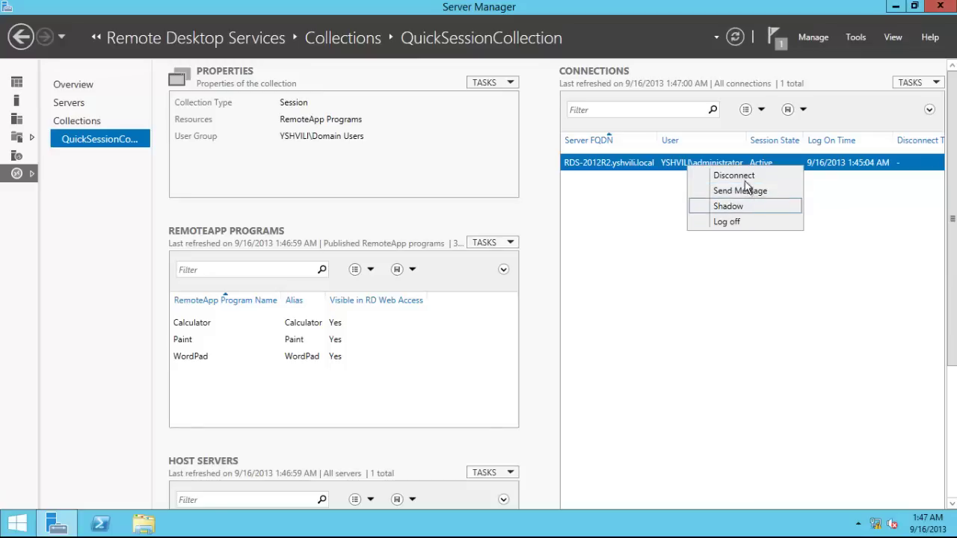
left_click(514, 245)
Publish Internet Information Services (IIS) Manager and Server Manager as RemoteApp programs in QuickSessionCollection.
left_click(514, 245)
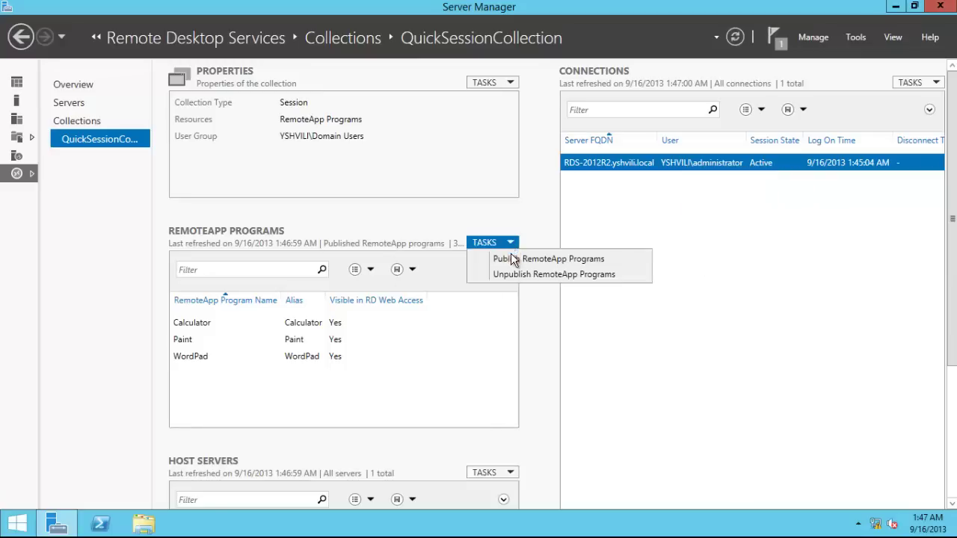
left_click(513, 253)
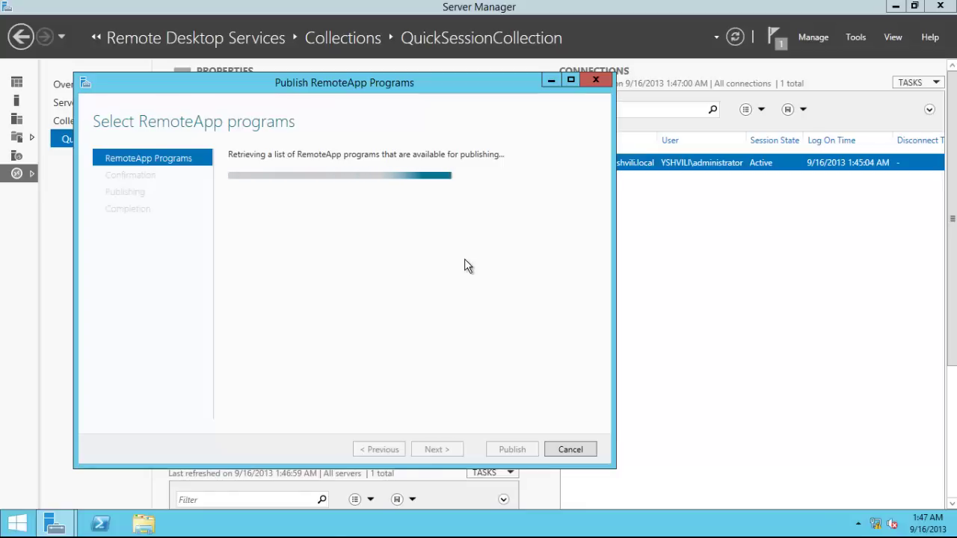
left_click_drag(593, 247, 595, 292)
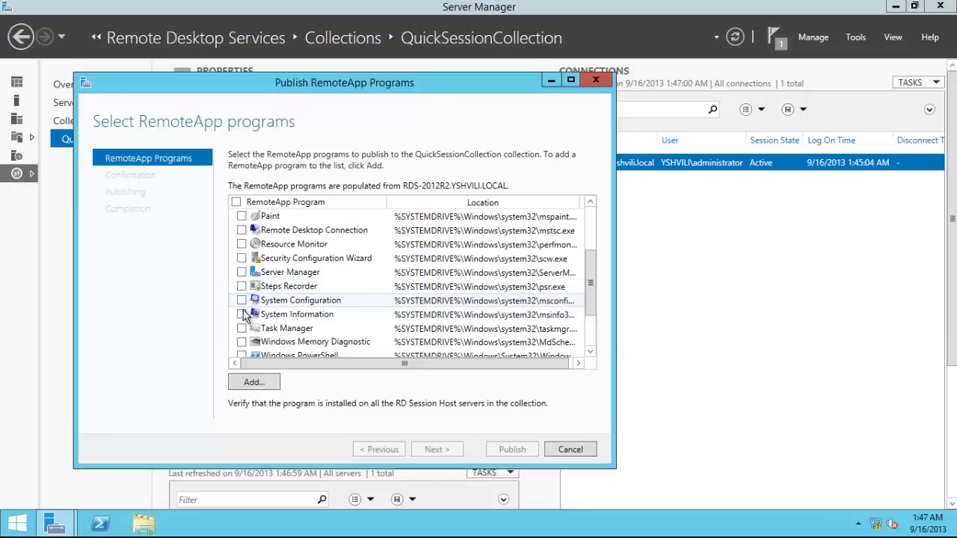
mouse_move(591, 302)
left_mouse_down()
mouse_move(596, 330)
mouse_move(596, 241)
left_mouse_up()
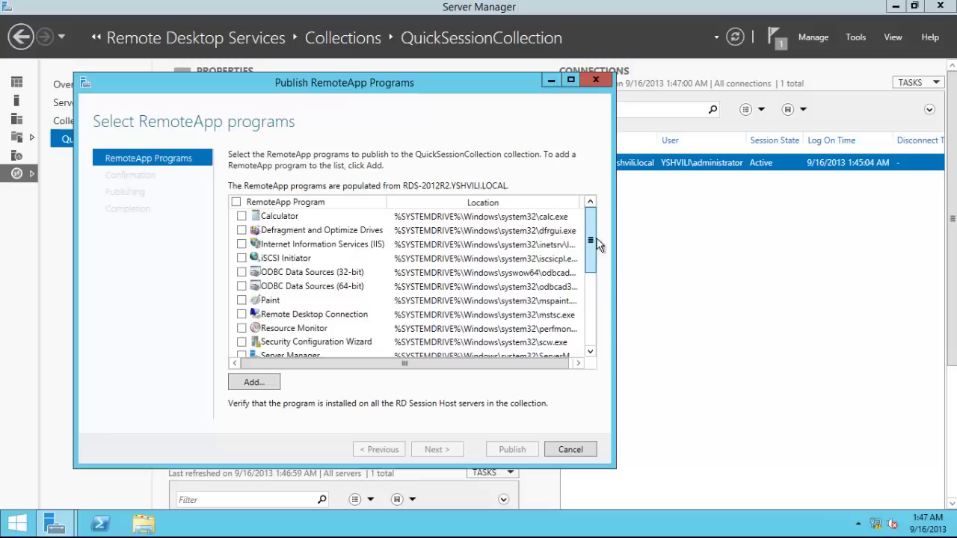
left_click(241, 244)
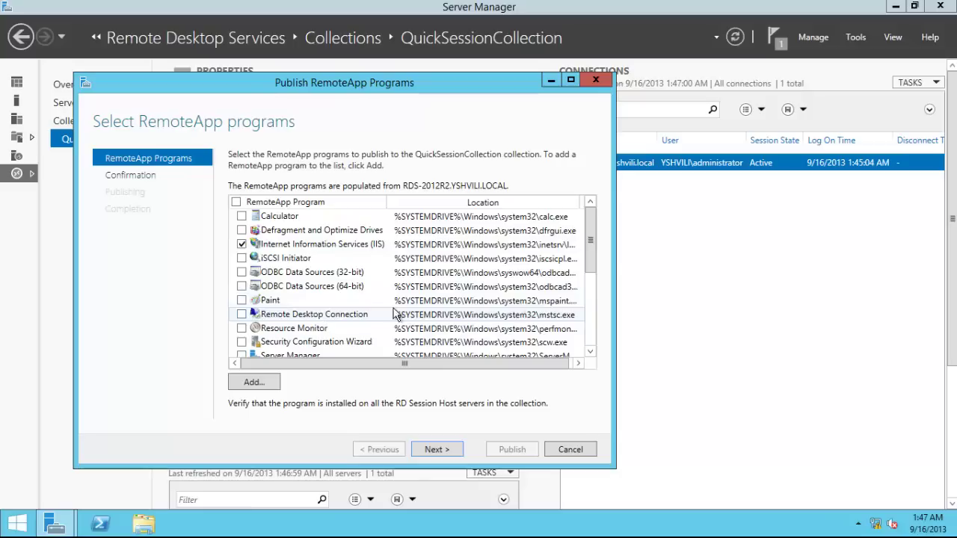
left_click_drag(590, 258, 591, 273)
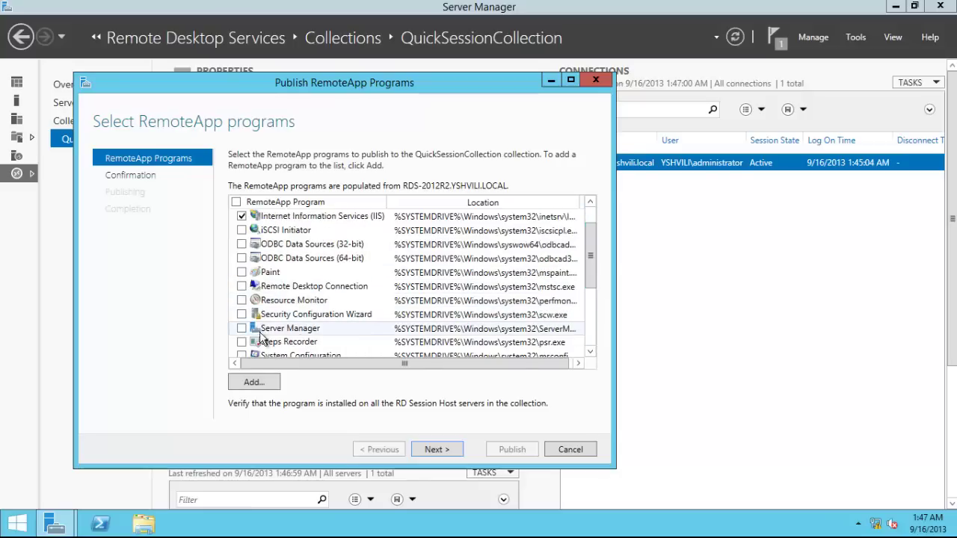
left_click(242, 330)
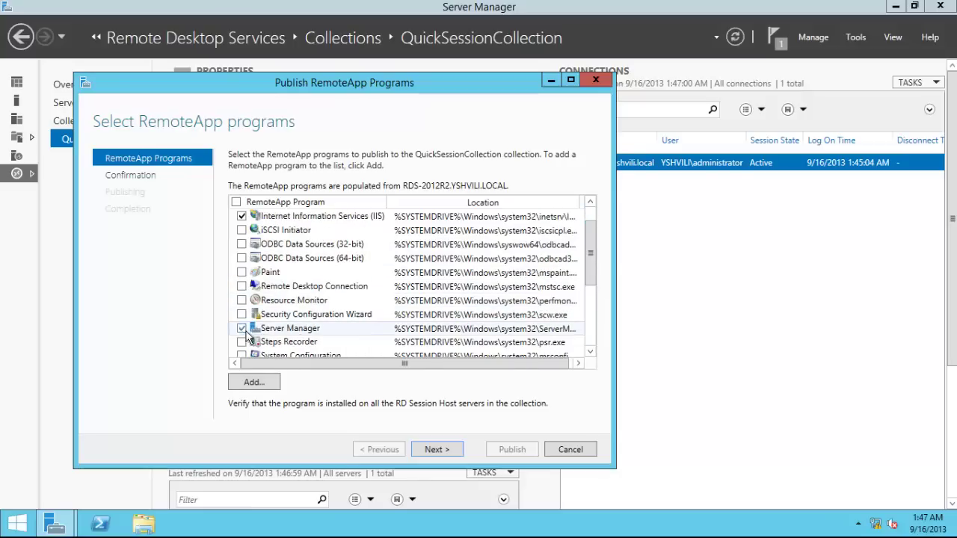
left_click(435, 450)
left_click(511, 449)
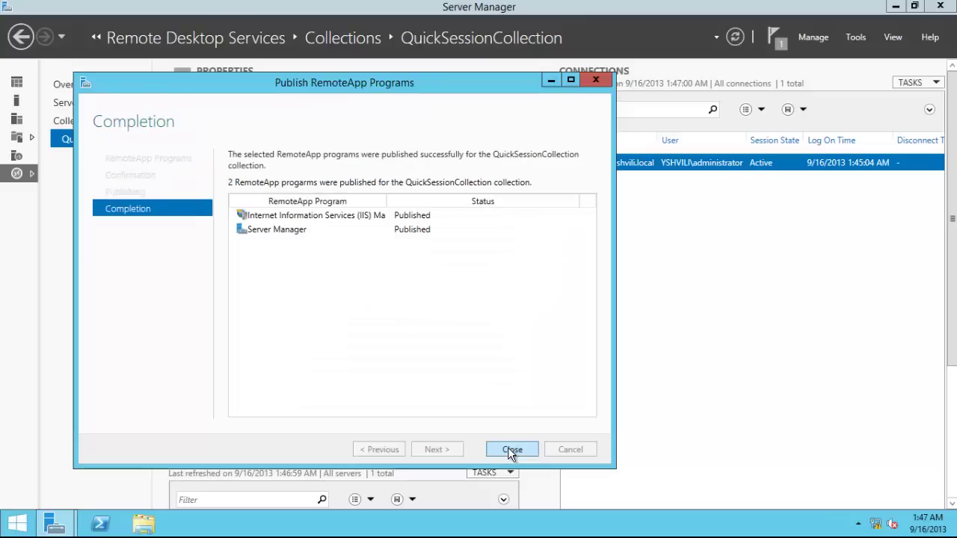
left_click(509, 449)
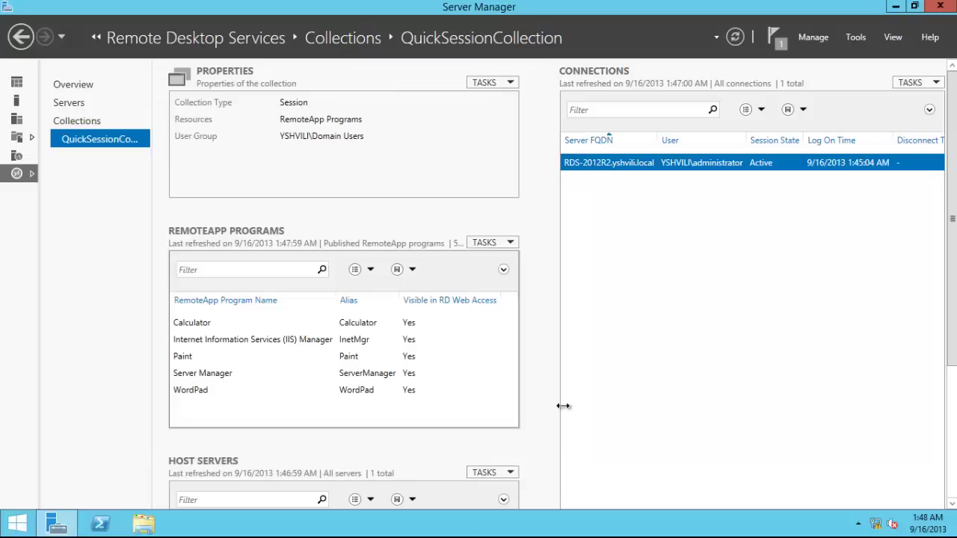
left_click(102, 525)
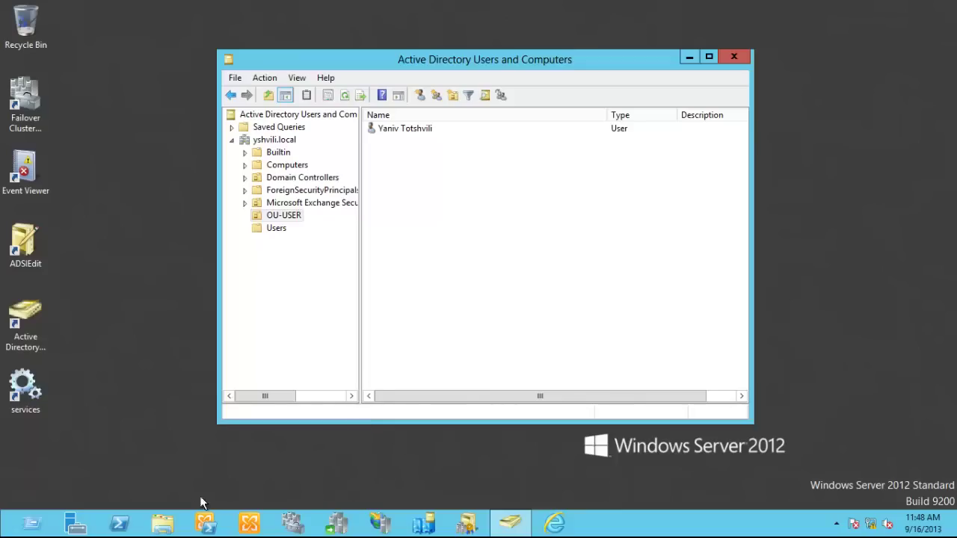
left_click(557, 523)
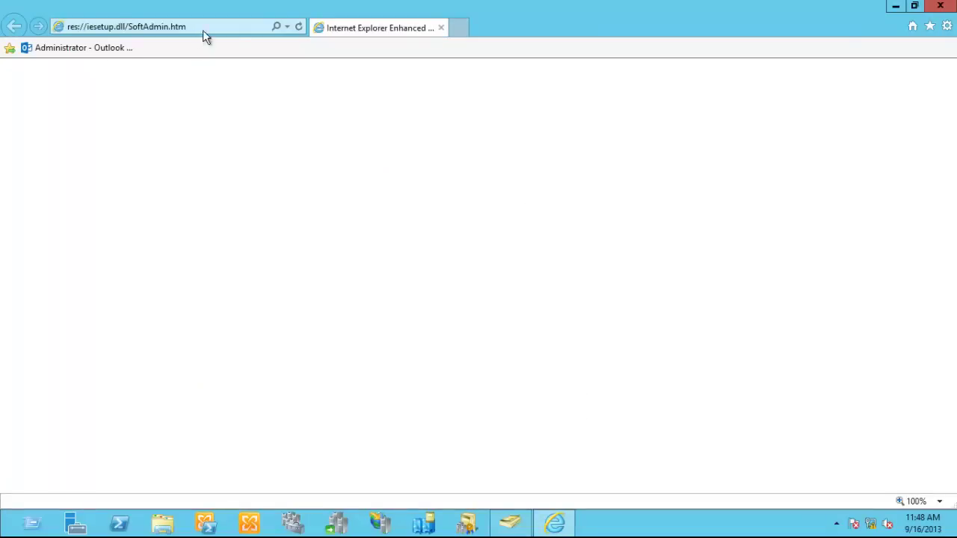
left_click(211, 27)
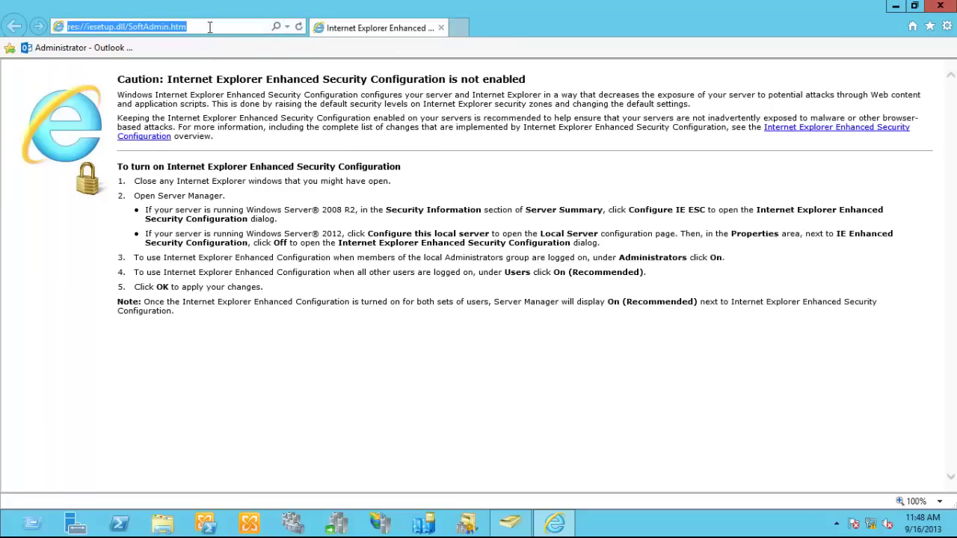
type("https")
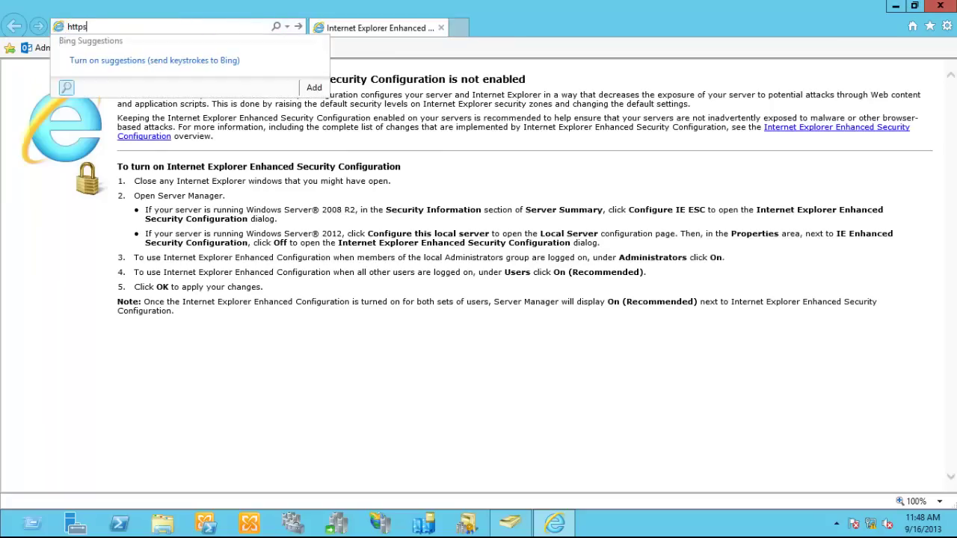
type("://30.30.30.")
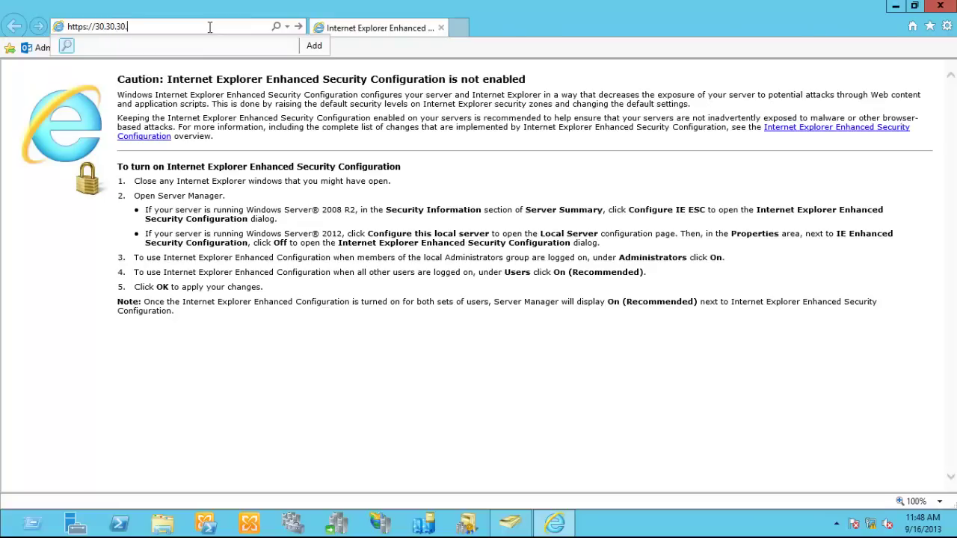
type("22")
key("Return")
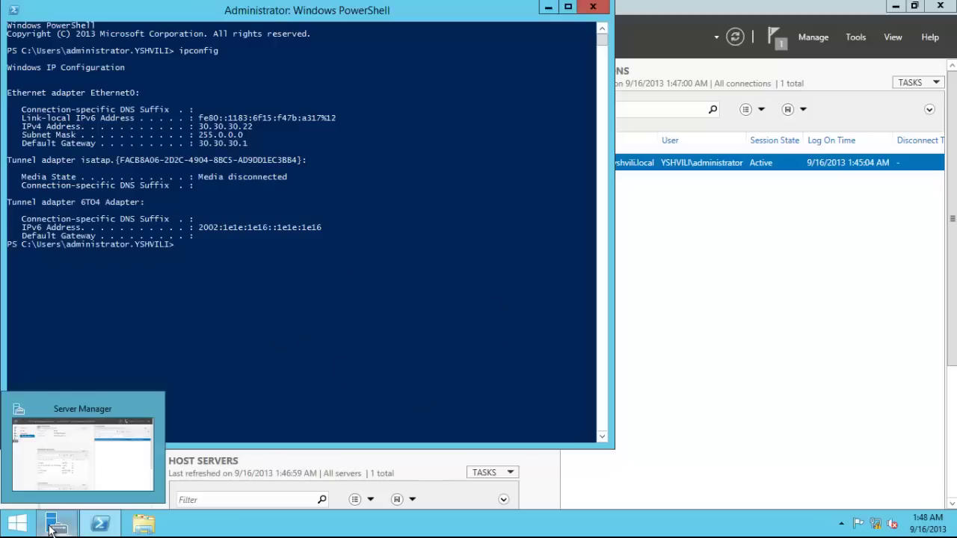
Return to Server Manager on RDS-2012R2 and examine the management actions for the server under the IIS role.
left_click(51, 530)
left_click(21, 156)
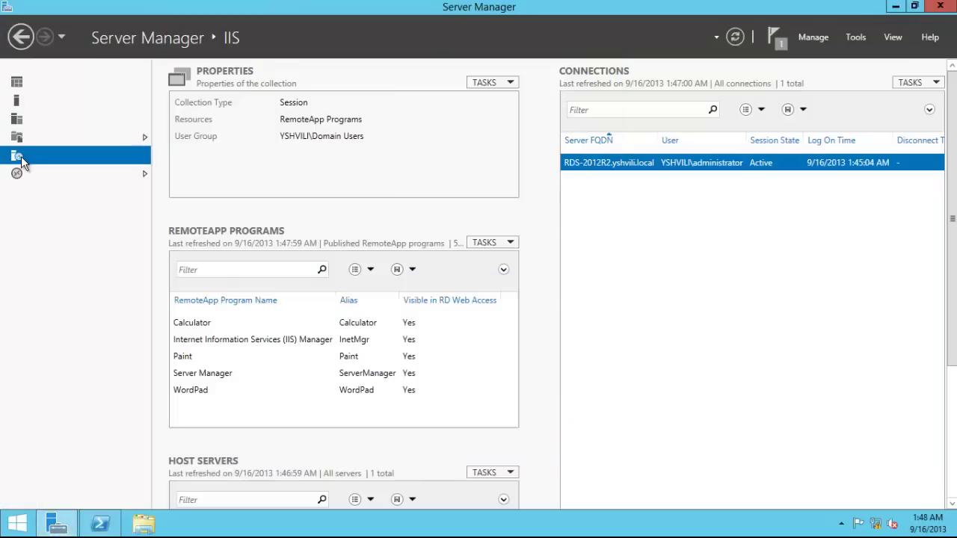
right_click(222, 163)
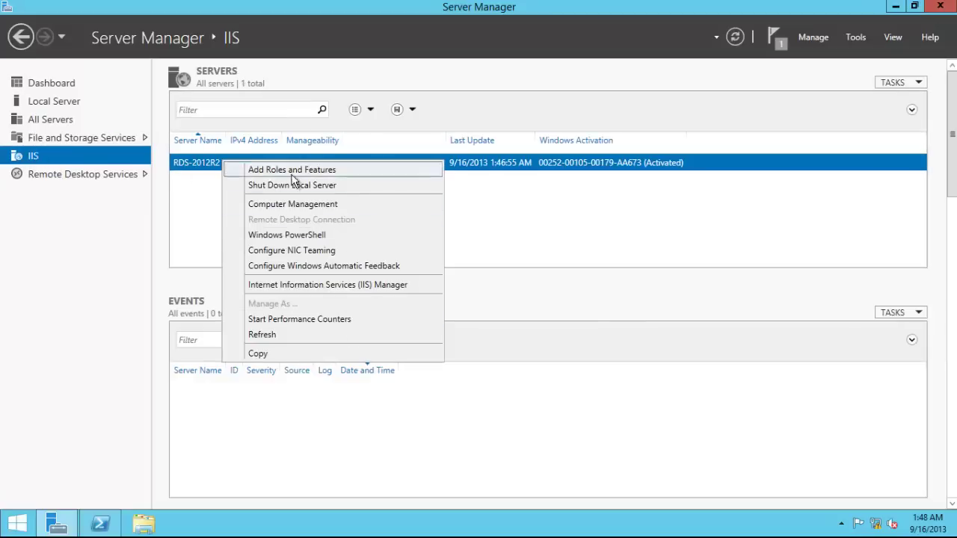
Show the Control Panel items as large icons and open Internet Information Services (IIS) Manager from Administrative Tools.
left_click(10, 513)
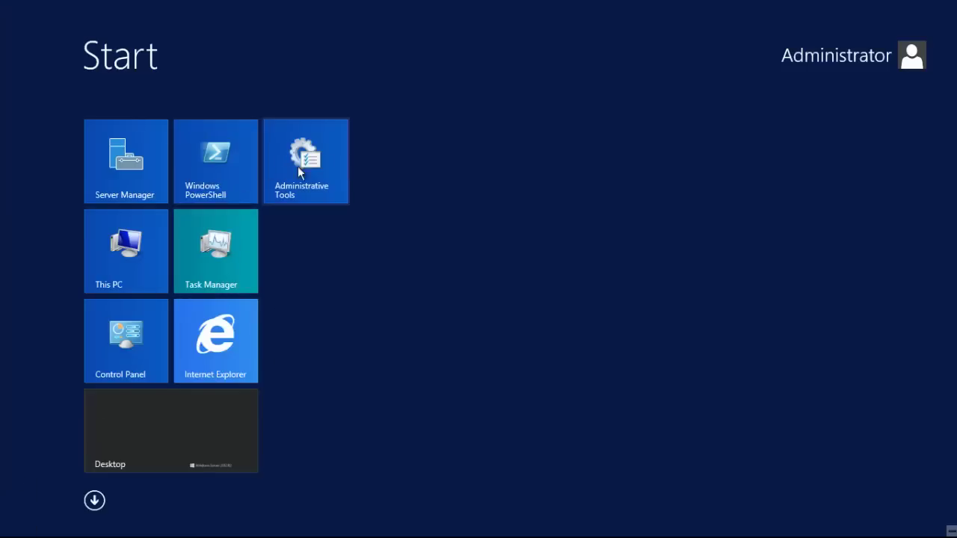
left_click(125, 336)
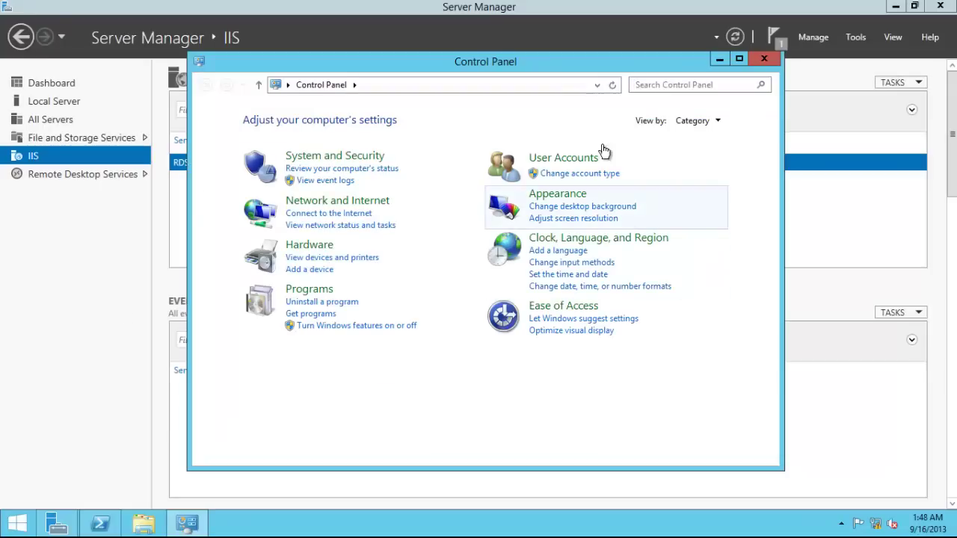
left_click(700, 121)
left_click(713, 156)
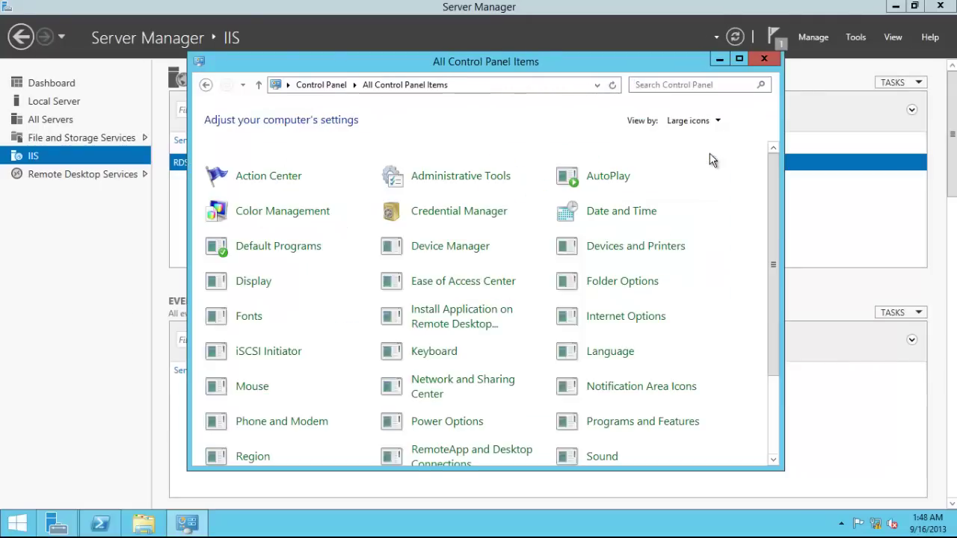
left_click(474, 179)
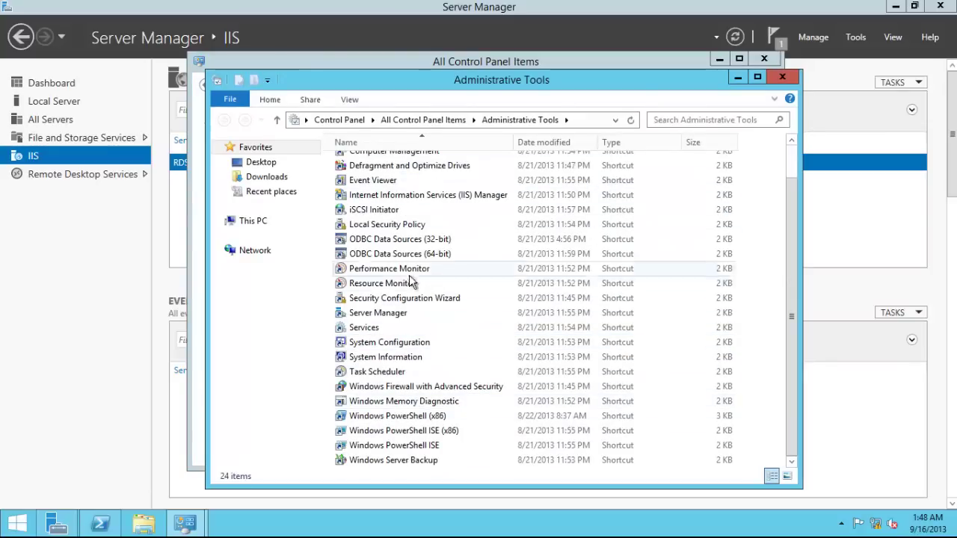
left_click(415, 198)
double_click(415, 198)
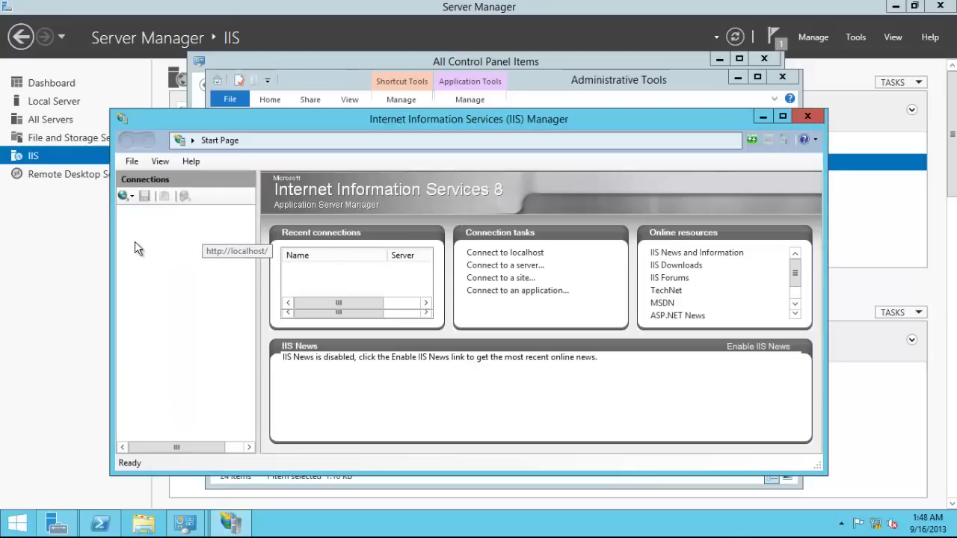
Expand RDS-2012R2 down to Default Web Site in IIS Manager, dismissing the startup prompt, and select the RDWeb application.
left_click(166, 224)
left_click(454, 338)
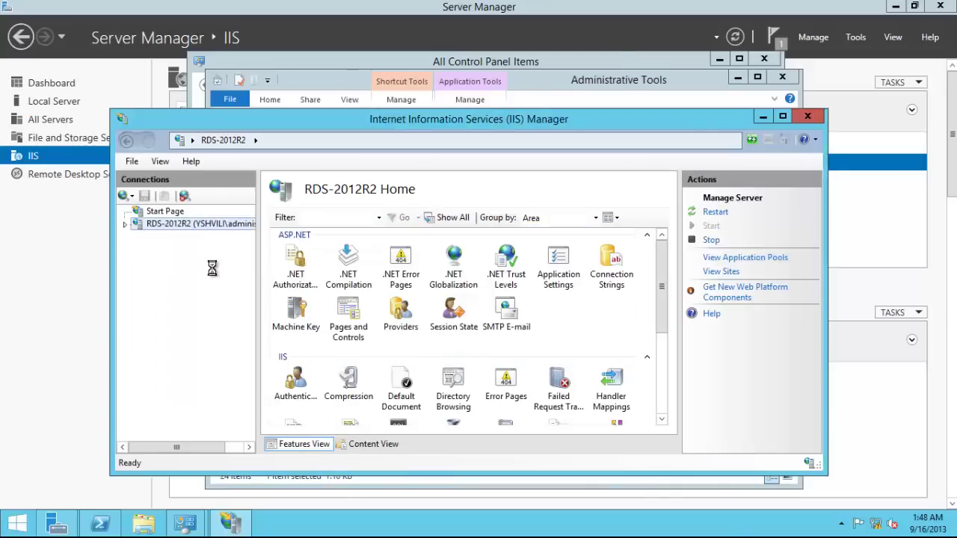
left_click(604, 31)
left_click(126, 224)
left_click(139, 249)
left_click(151, 262)
left_click(199, 287)
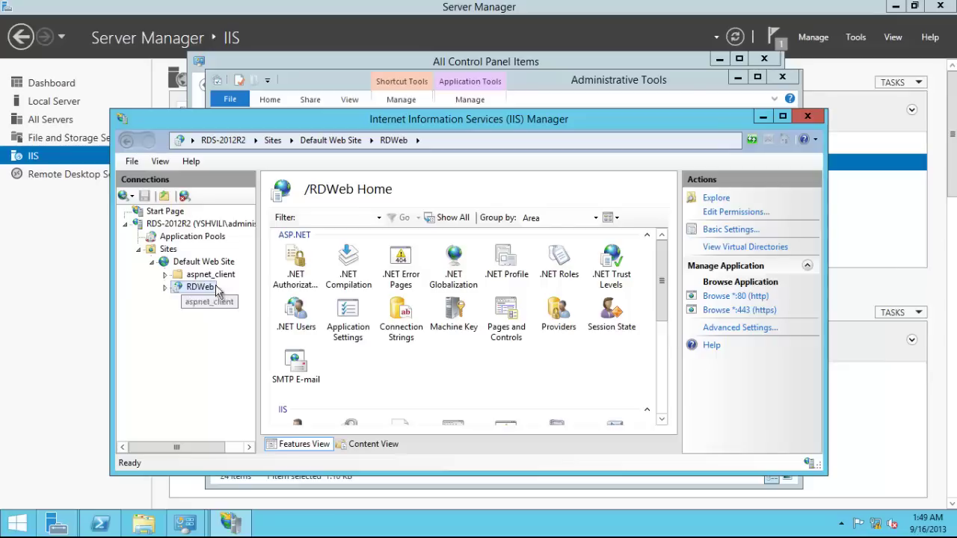
Browse the RDWeb application from IIS Manager and set up Internet Explorer 11 with the recommended security and compatibility settings.
right_click(192, 288)
mouse_move(297, 367)
left_click(361, 368)
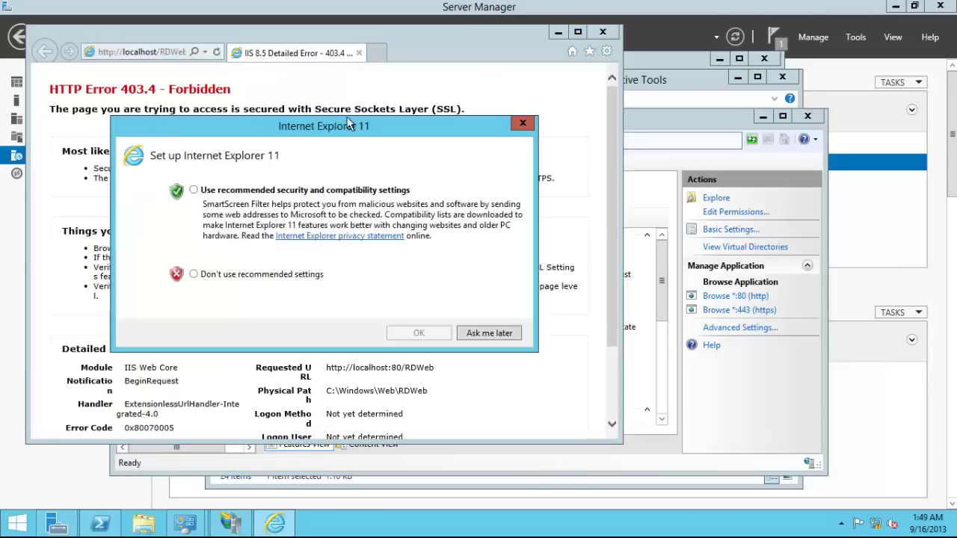
left_click(203, 189)
left_click(413, 333)
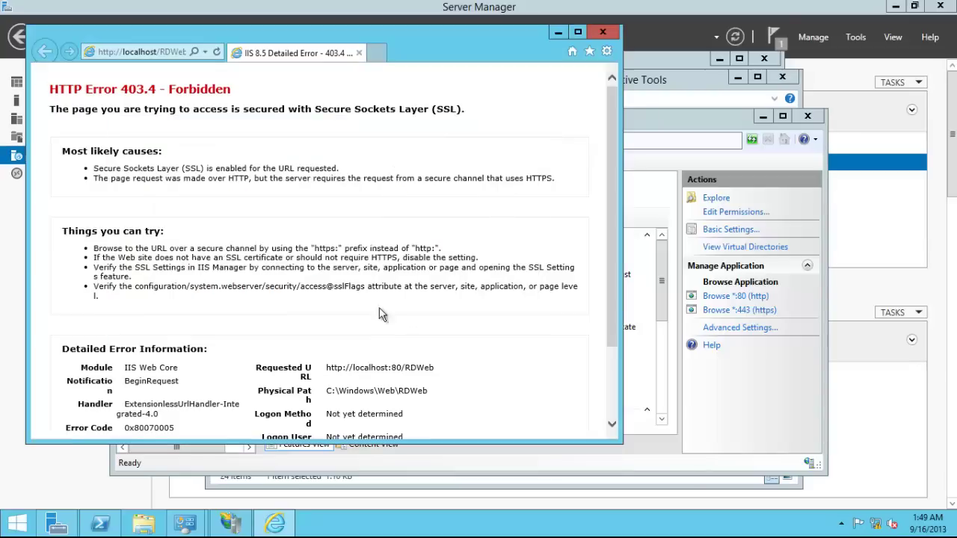
Switch the localhost RDWeb address to https, continue past the certificate warning and maximize the RD Web Access sign-in page.
left_click(113, 52)
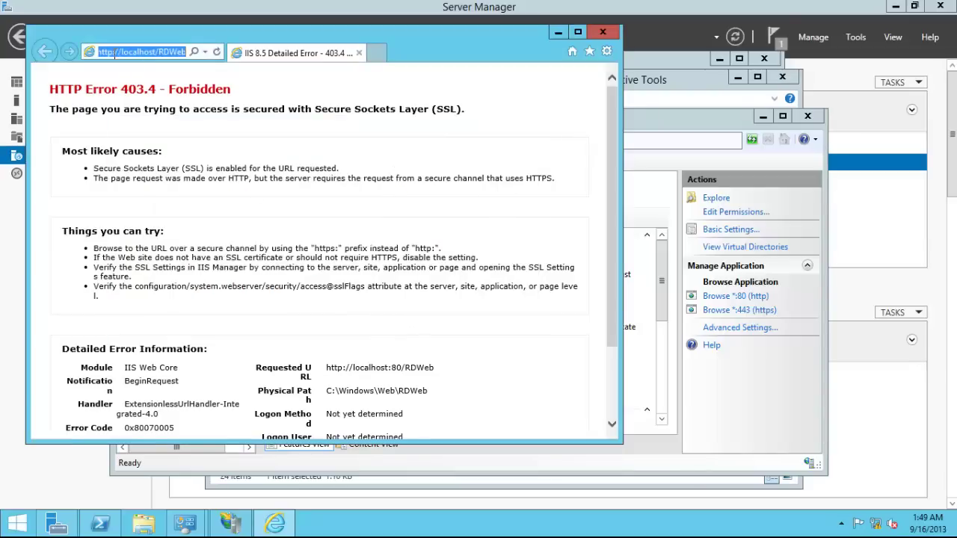
left_click(113, 52)
type("s")
key("Return")
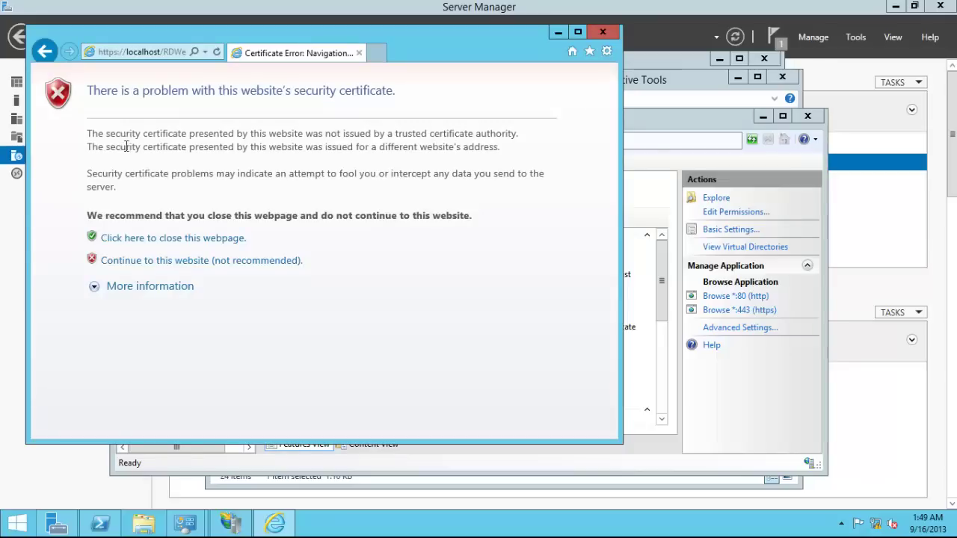
left_click(154, 261)
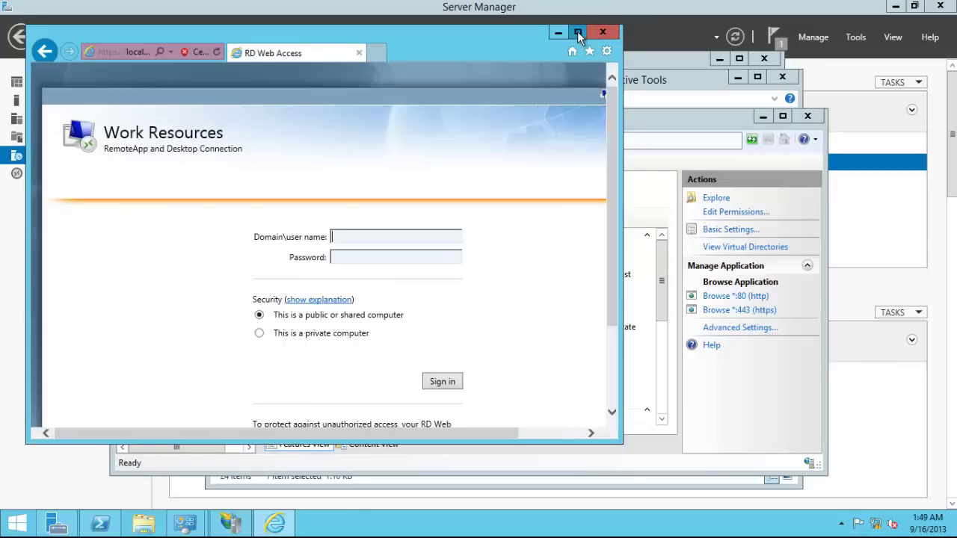
left_click(577, 32)
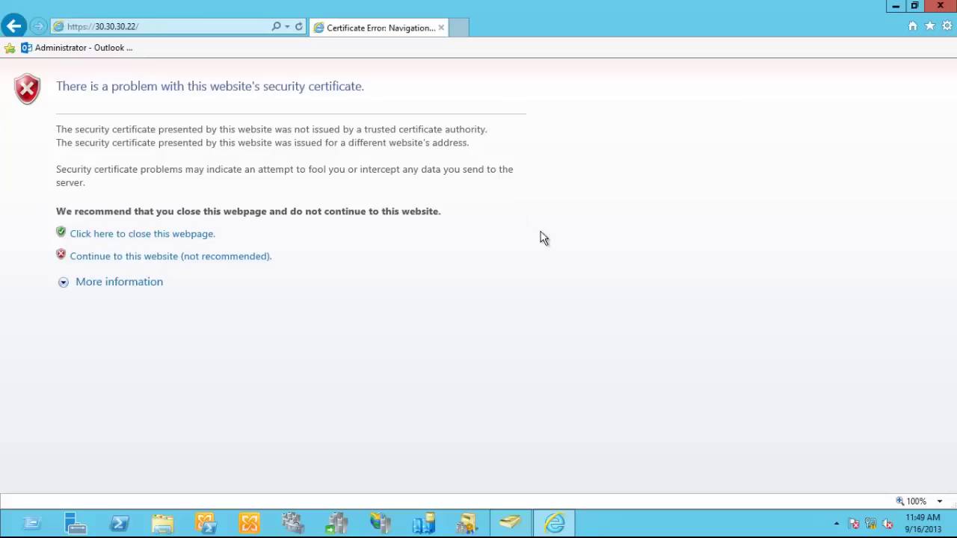
left_click(213, 258)
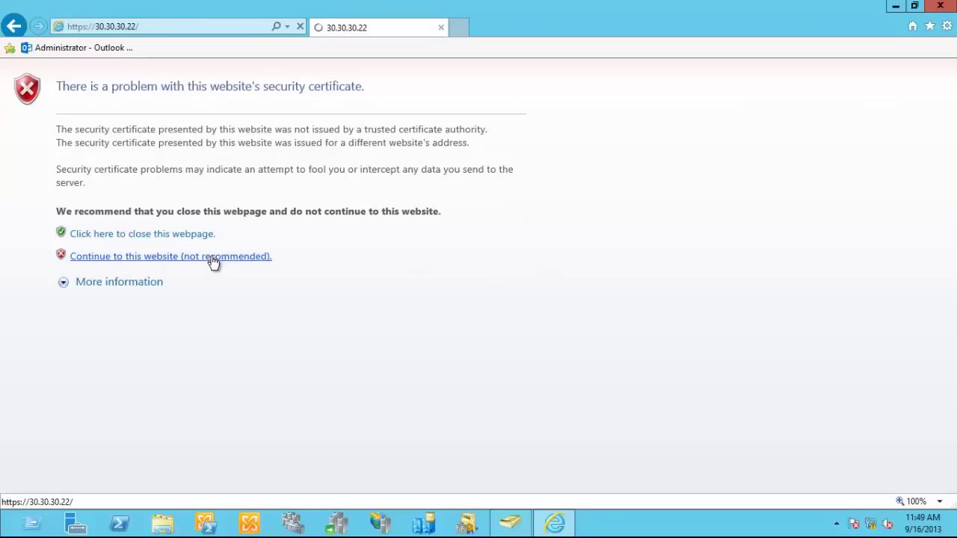
left_click(895, 7)
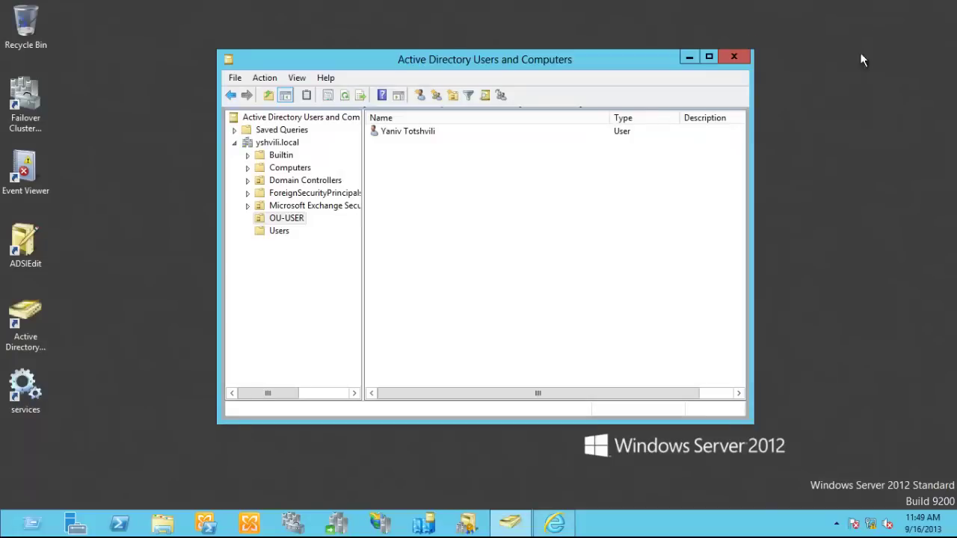
left_click(540, 526)
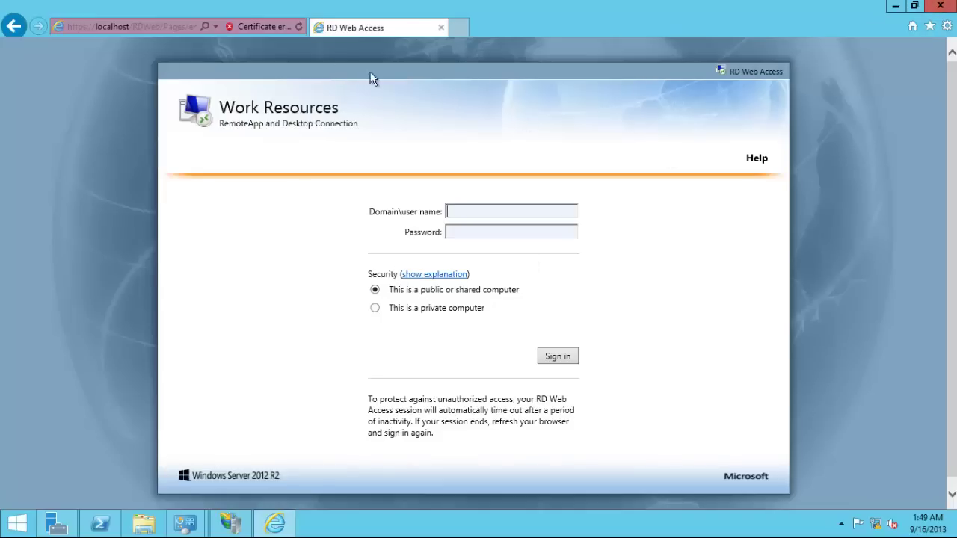
Close Internet Explorer, IIS Manager, Administrative Tools and Control Panel so only Server Manager remains open on the RDS server.
right_click(803, 35)
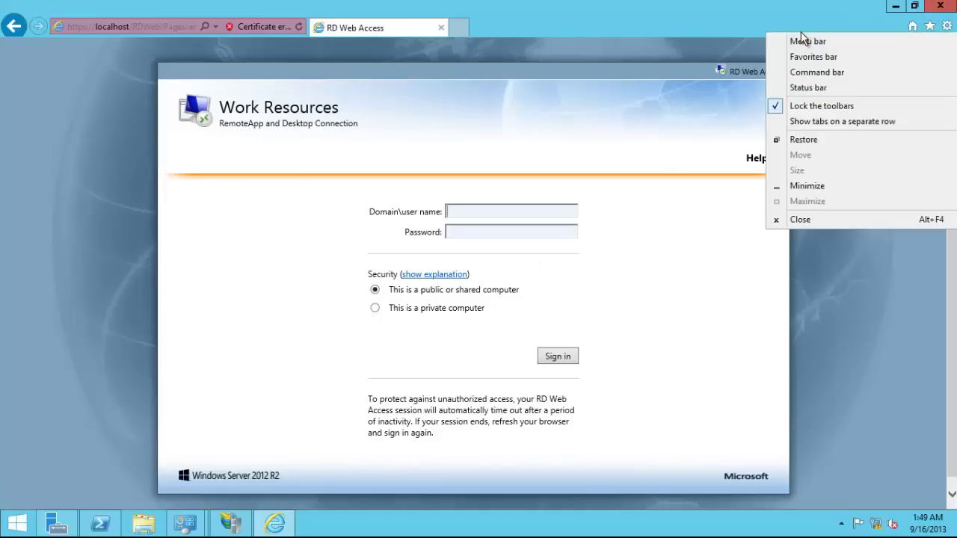
left_click(838, 221)
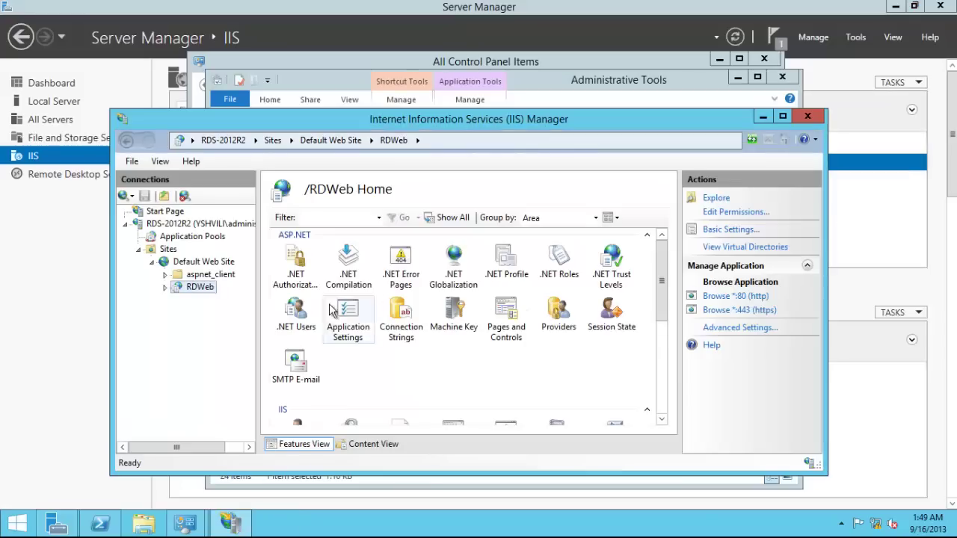
left_click(807, 119)
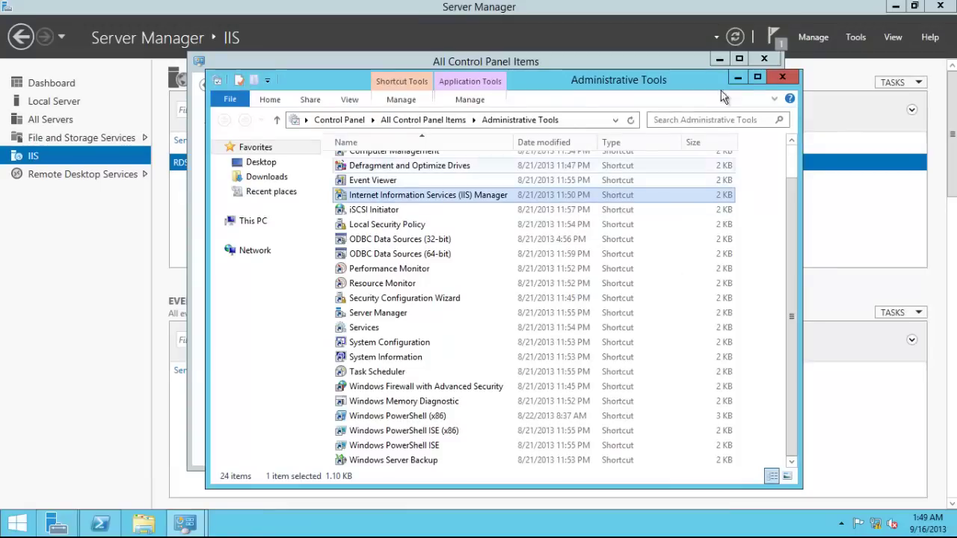
left_click(780, 77)
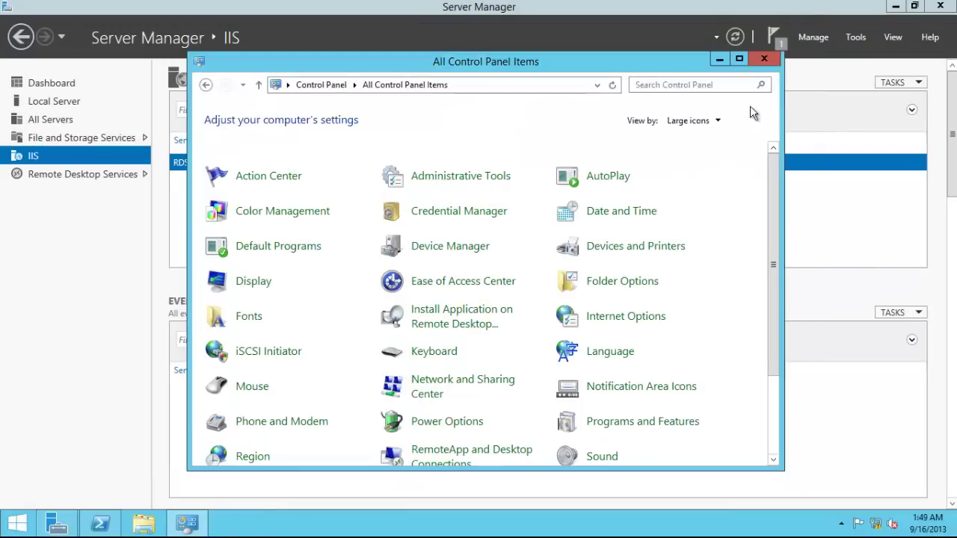
left_click(764, 60)
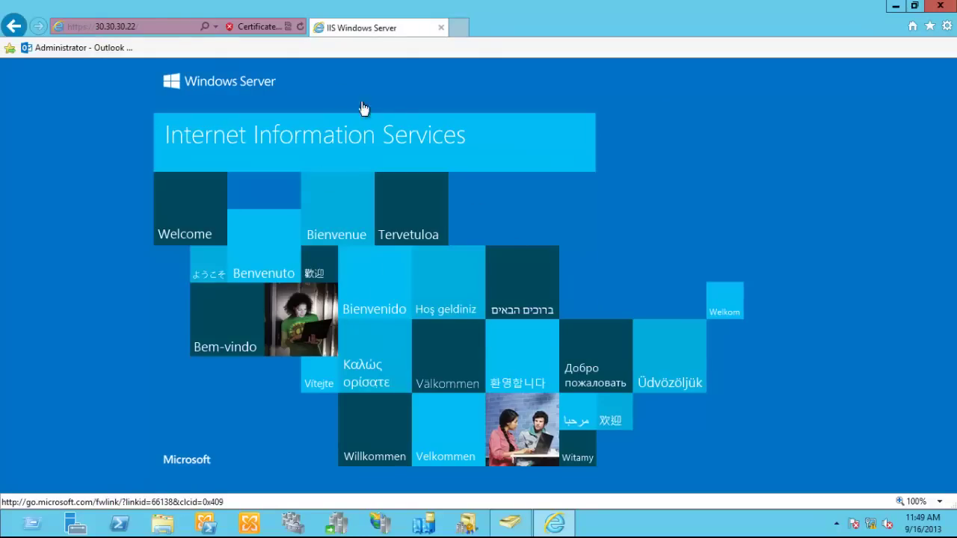
Open IIS Manager for RDS-2012R2 from Server Manager's IIS server list, answer the startup prompt and expand the server node.
left_click(164, 26)
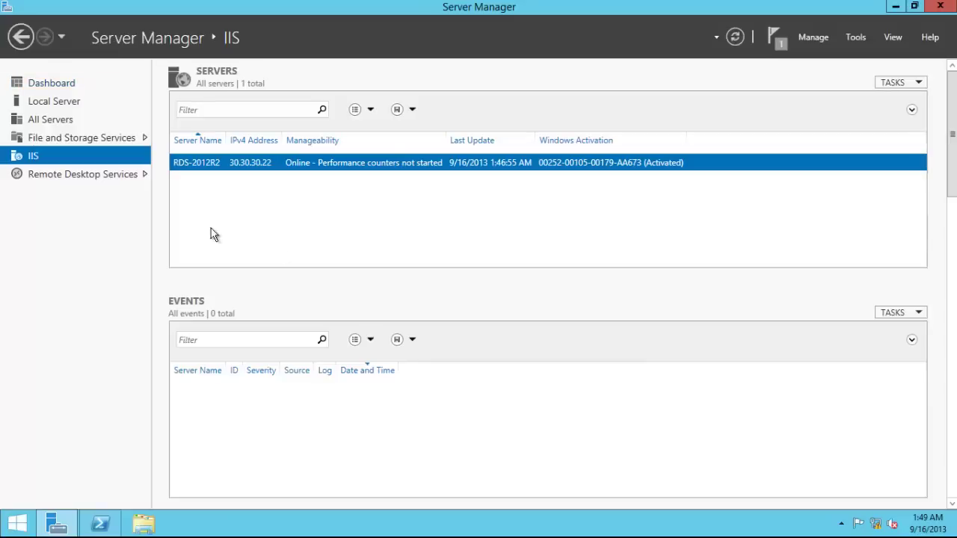
right_click(258, 172)
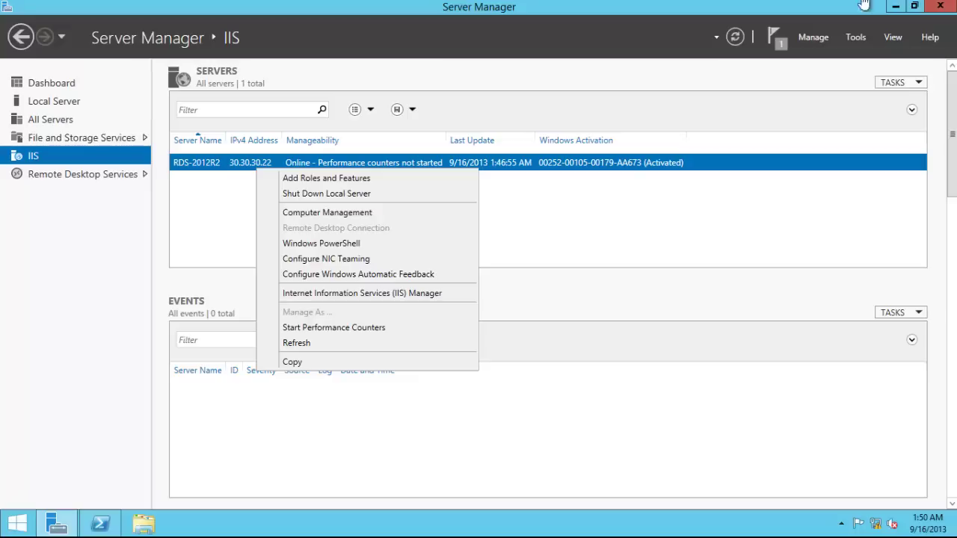
left_click(329, 293)
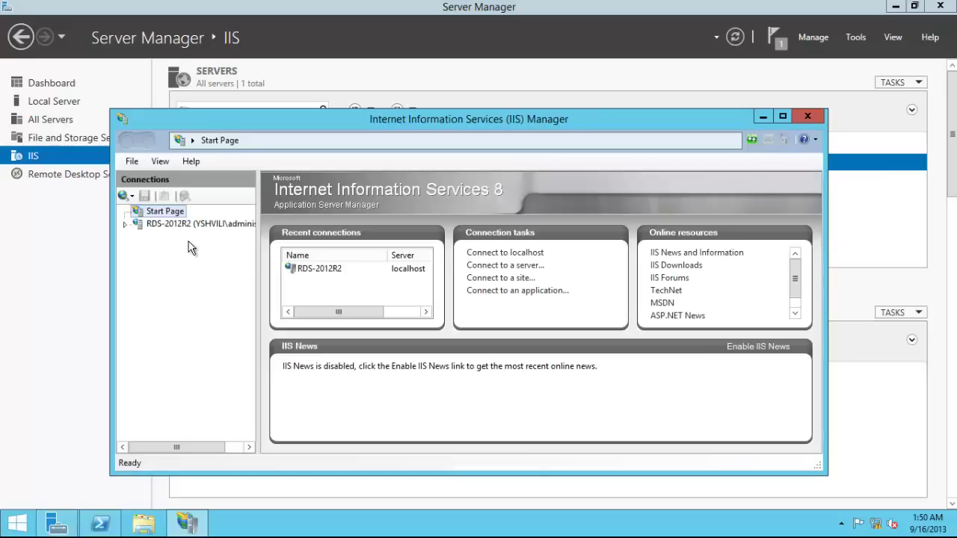
left_click(179, 224)
left_click(430, 338)
left_click(126, 224)
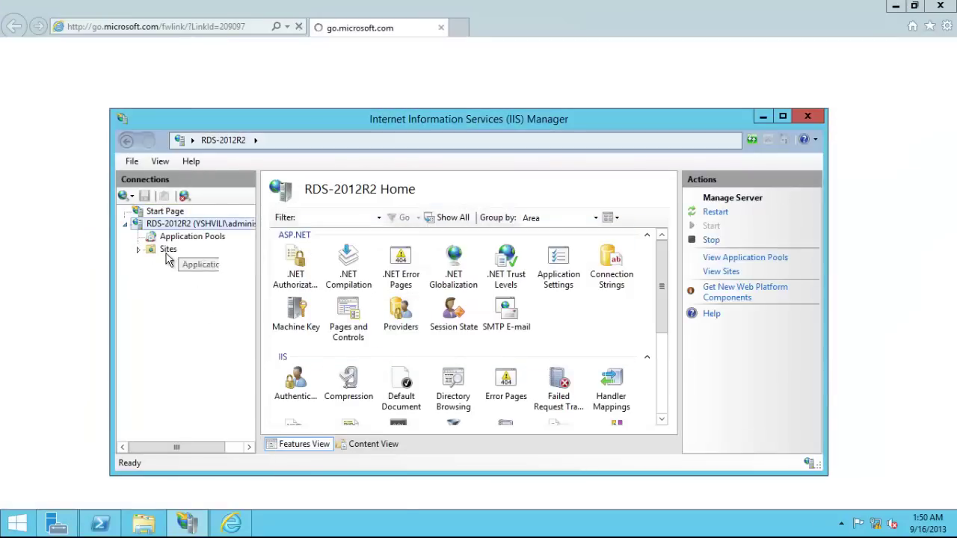
Expand Sites and Default Web Site in IIS Manager and browse the RDWeb application.
left_click(166, 251)
double_click(166, 251)
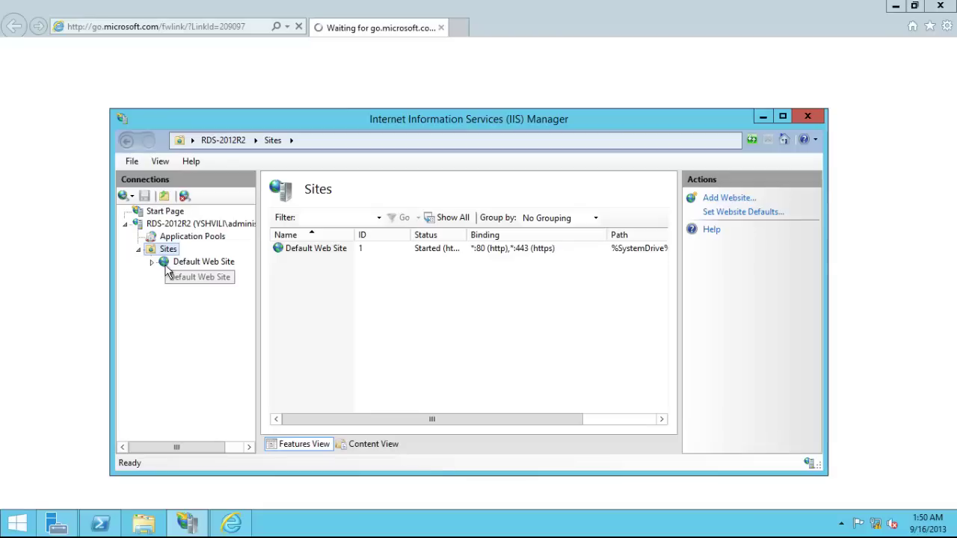
double_click(180, 262)
right_click(203, 290)
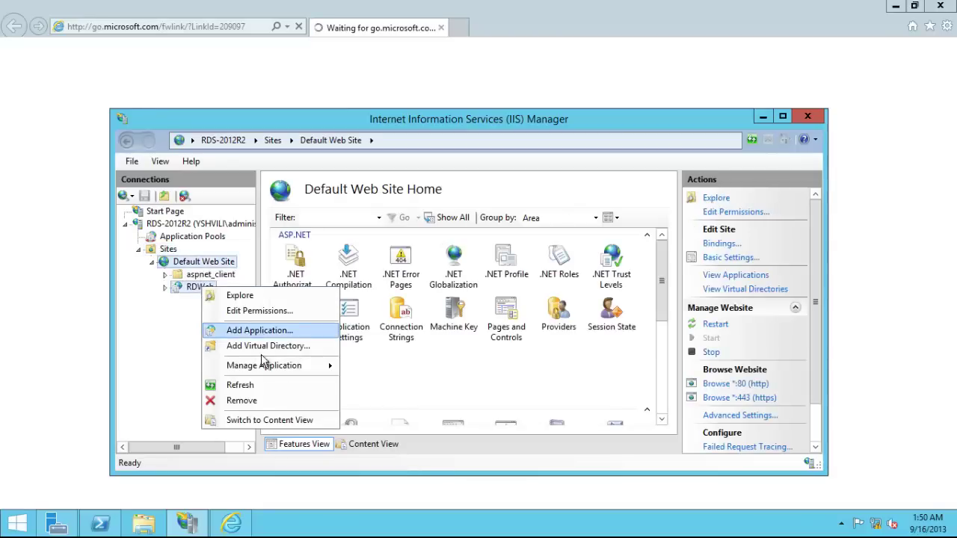
mouse_move(274, 372)
left_click(367, 366)
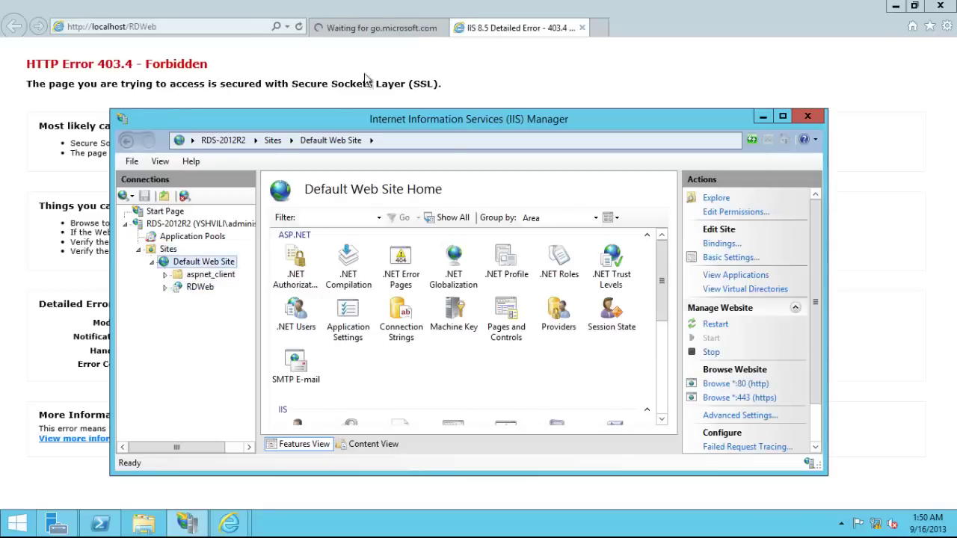
left_click(217, 27)
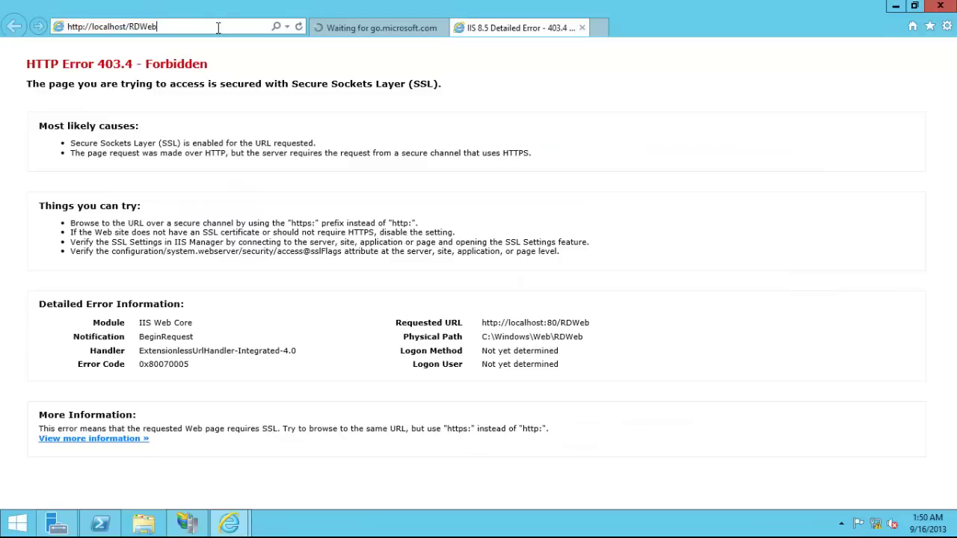
left_click(135, 27)
left_click_drag(145, 26, 162, 26)
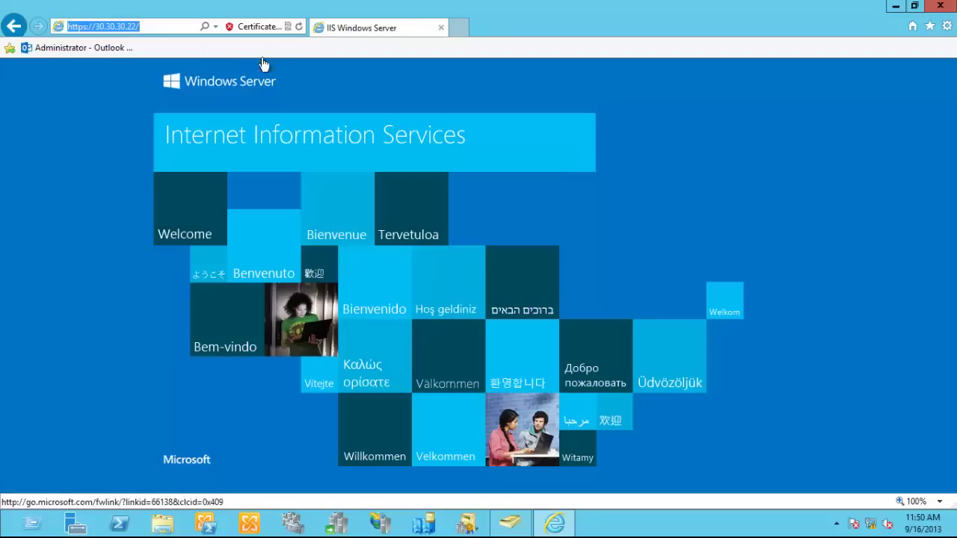
left_click(161, 28)
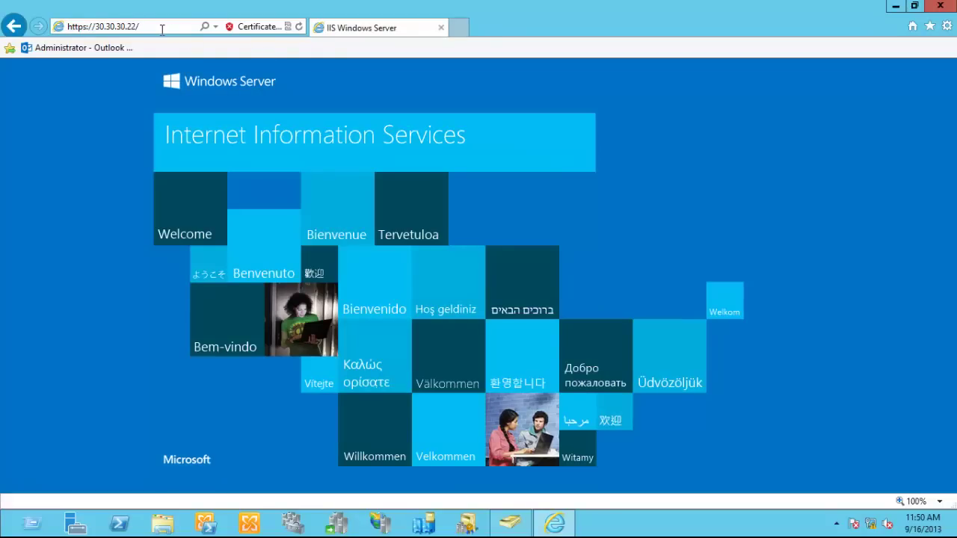
key("ctrl+v")
key("Return")
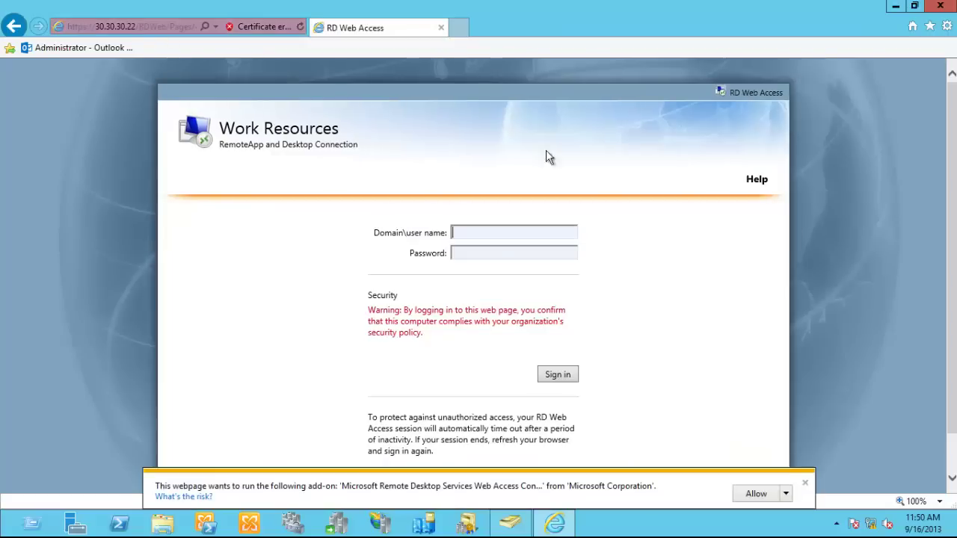
left_click(786, 494)
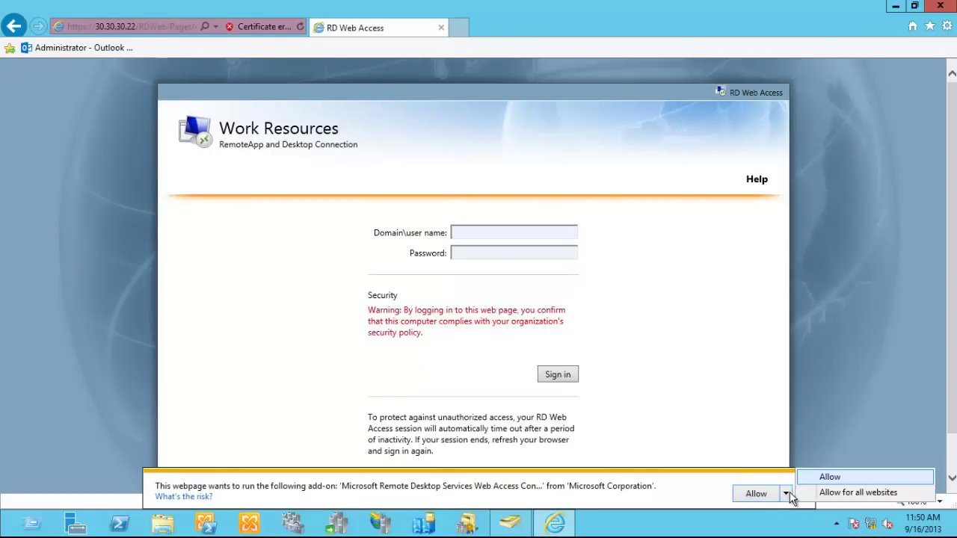
left_click(828, 493)
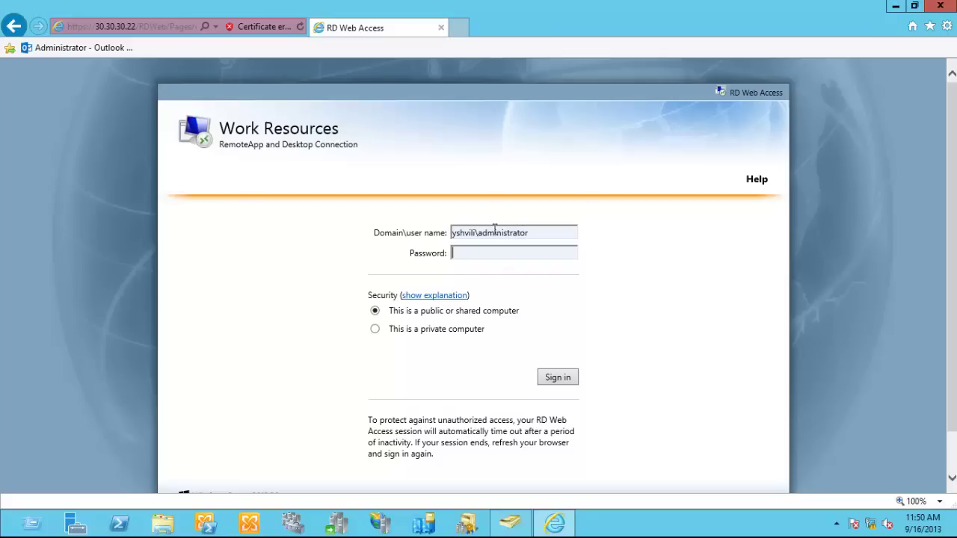
Submit the RD Web Access sign-in with the domain administrator user name and account password, re-entering the credentials for a second attempt.
key("Caps_Lock")
type("P")
key("Return")
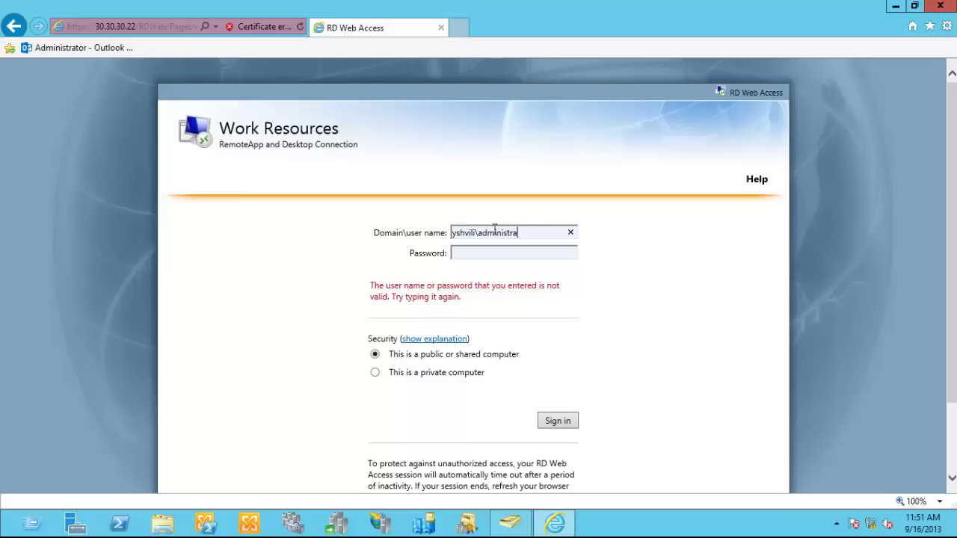
key("Caps_Lock")
type("P")
left_click(554, 422)
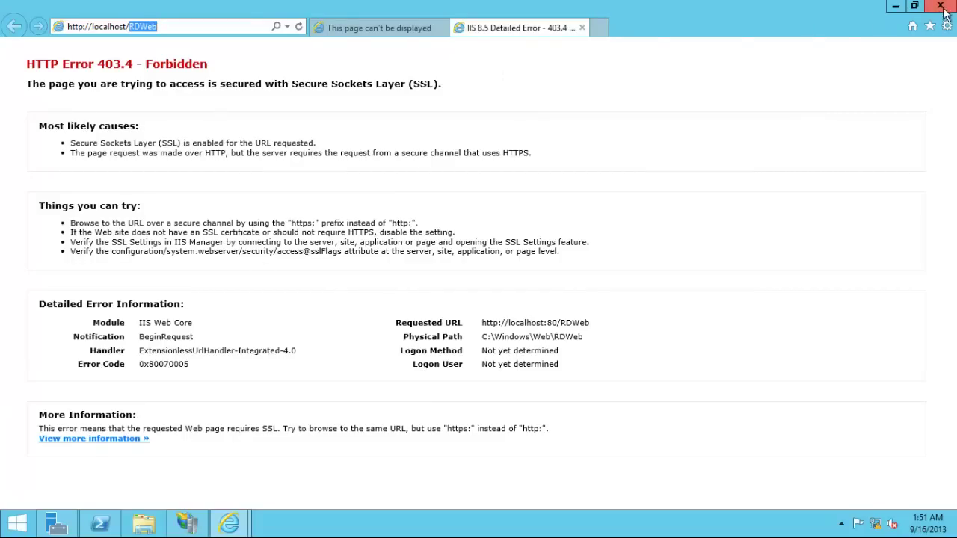
Close Internet Explorer with all its tabs and IIS Manager on the RDS server, and open QuickSessionCollection under Remote Desktop Services.
left_click(941, 9)
left_click(455, 262)
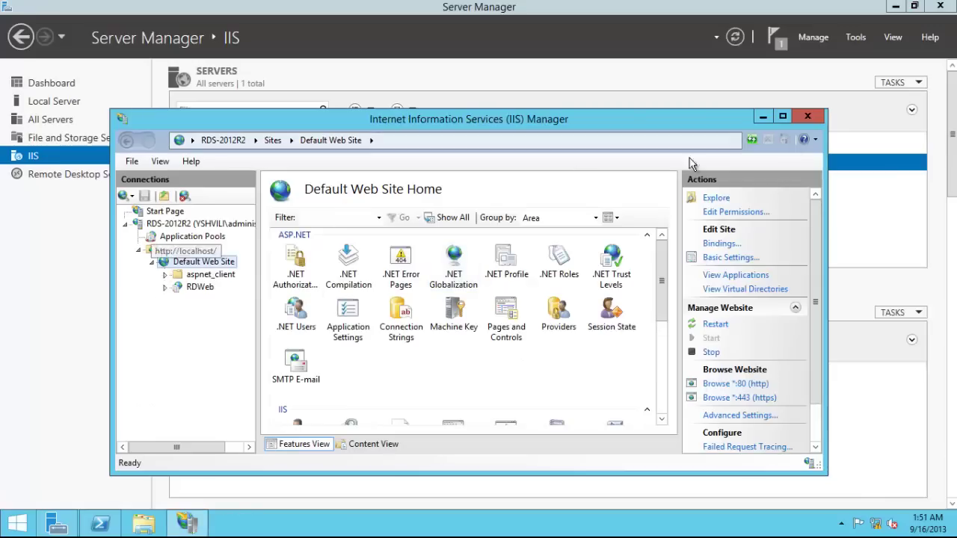
left_click(807, 116)
left_click(96, 177)
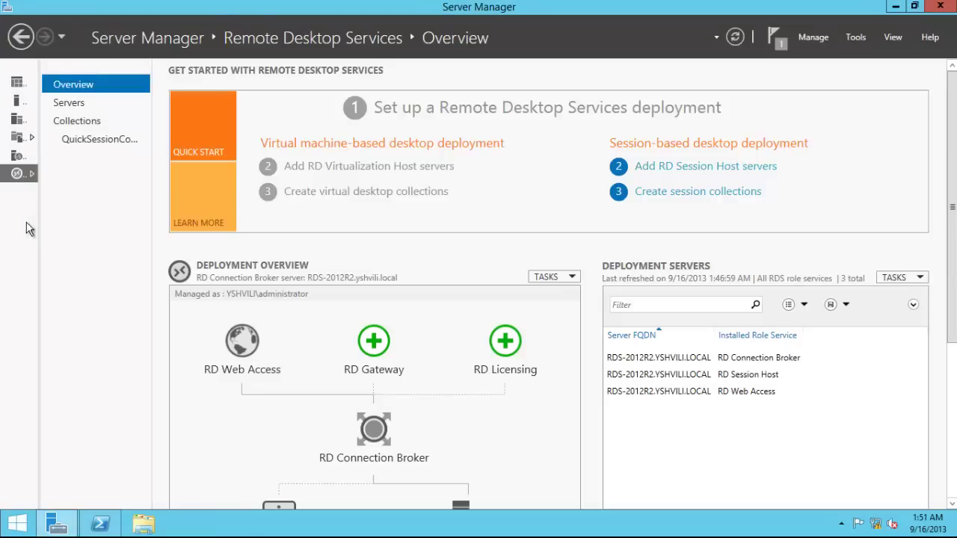
left_click(99, 139)
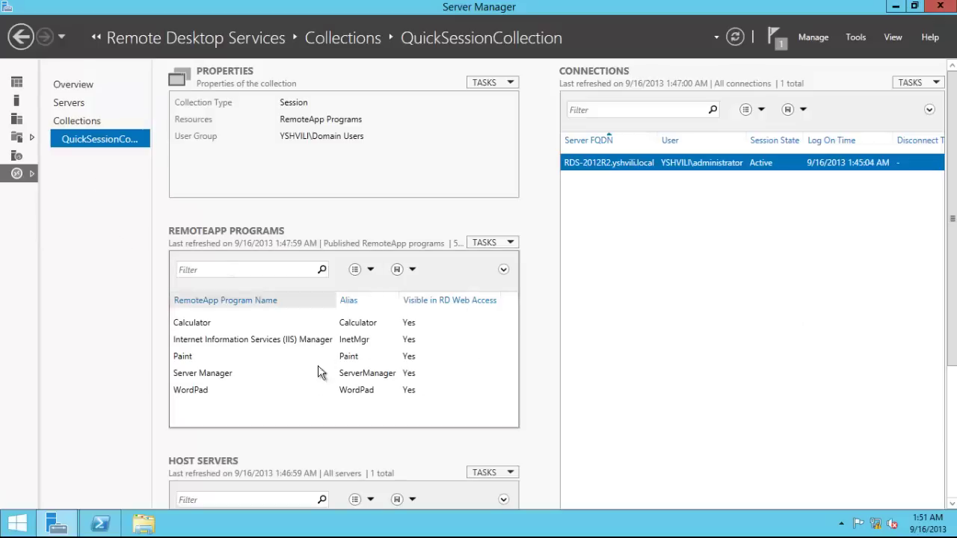
Open the properties of the Internet Information Services (IIS) Manager RemoteApp and review its general, command-line parameter and user assignment settings.
left_click(212, 347)
left_click(210, 376)
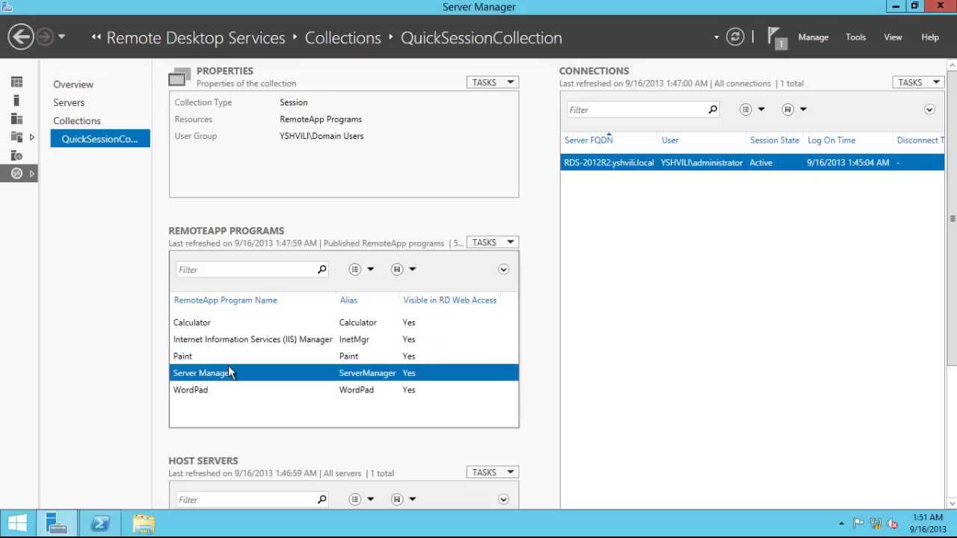
left_click(202, 341)
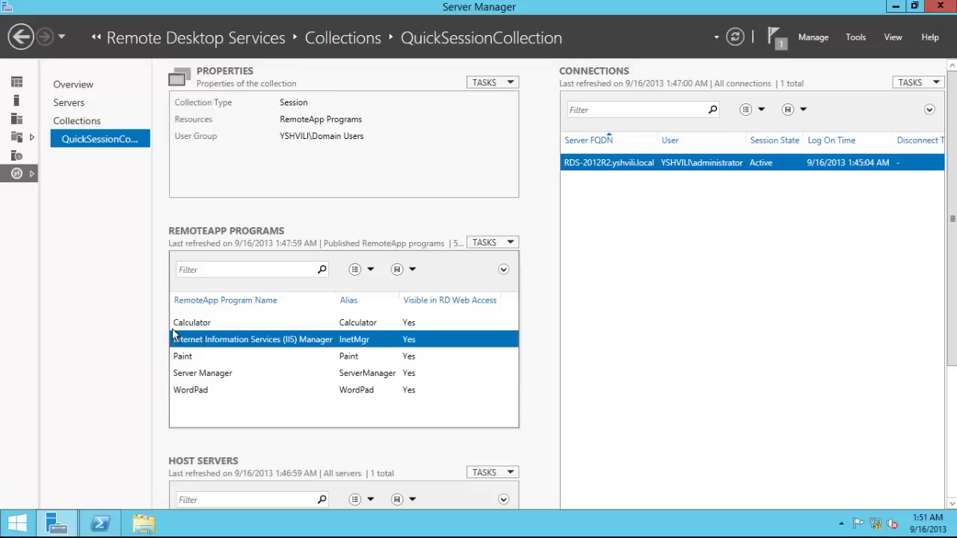
right_click(221, 344)
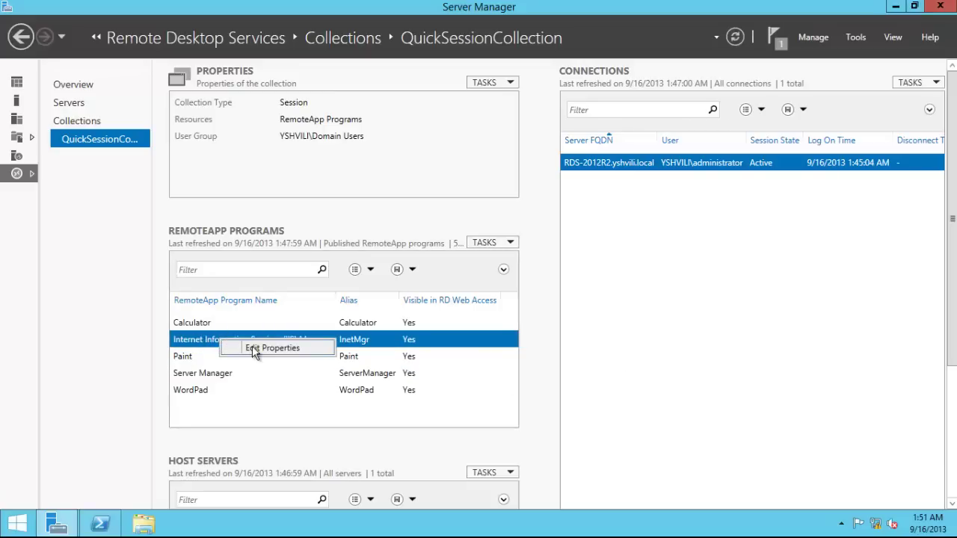
left_click(252, 348)
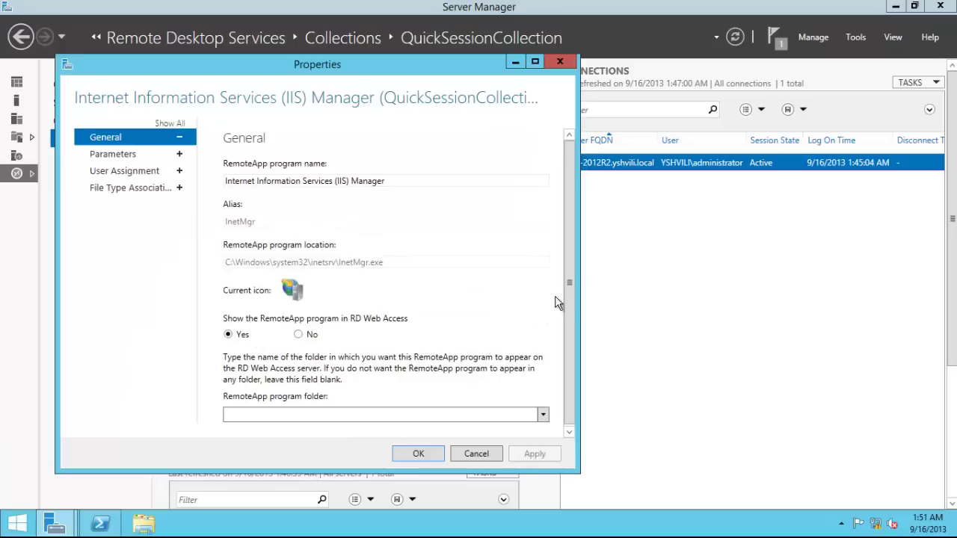
left_click(120, 156)
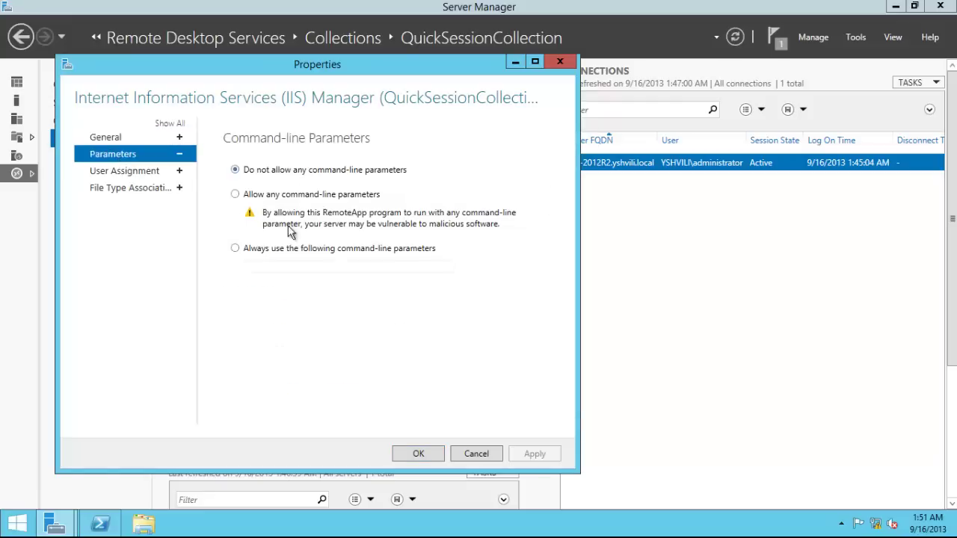
left_click(146, 175)
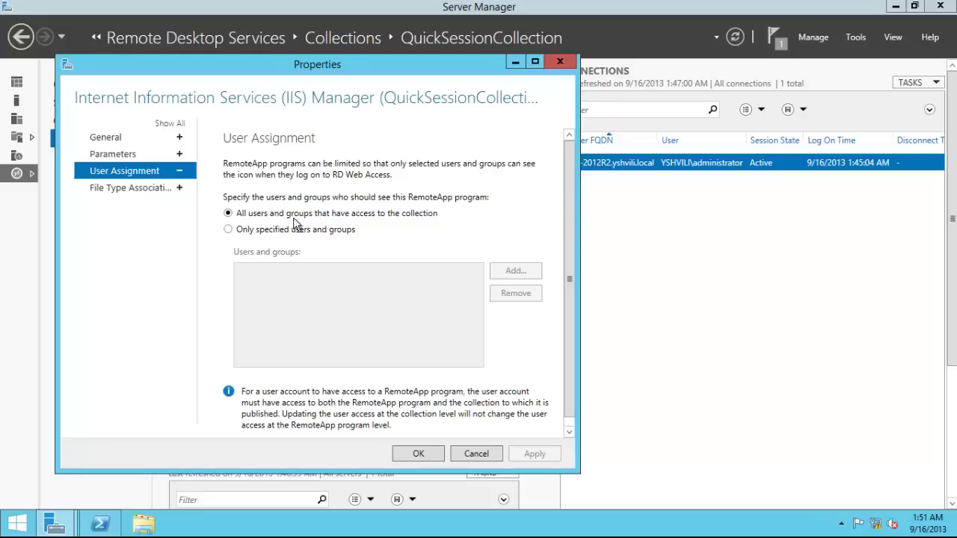
Try limiting the IIS Manager RemoteApp to only specified users by adding one domain user, and discard the change.
left_click(261, 229)
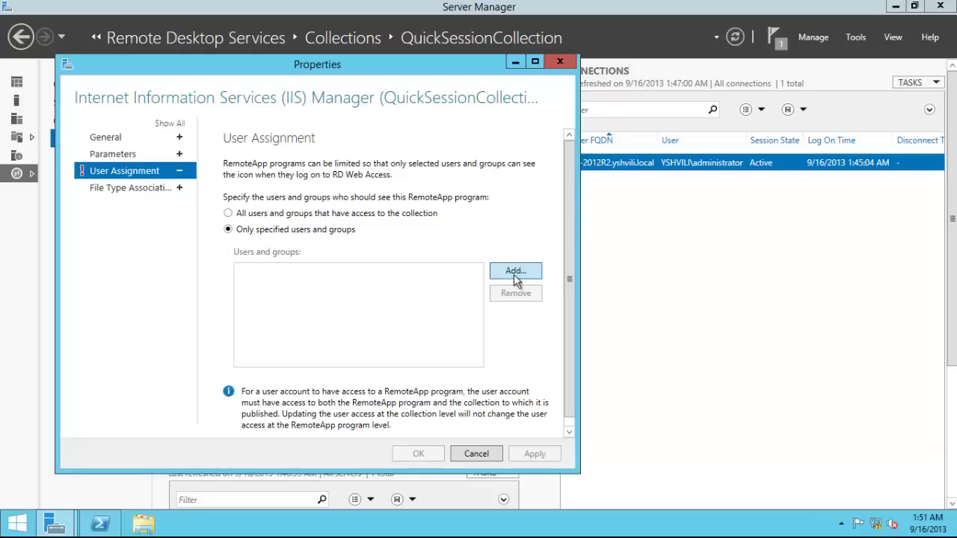
left_click(516, 273)
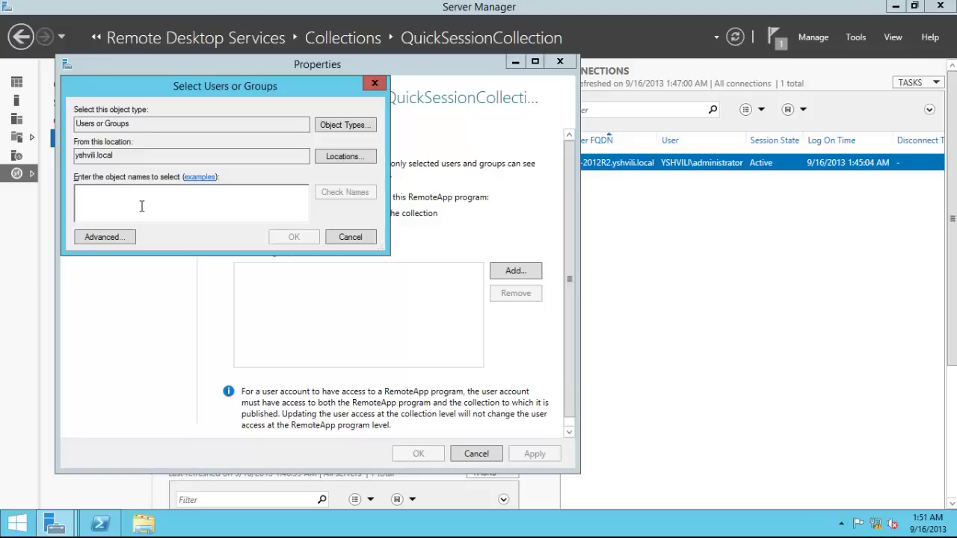
type("y")
left_click(334, 196)
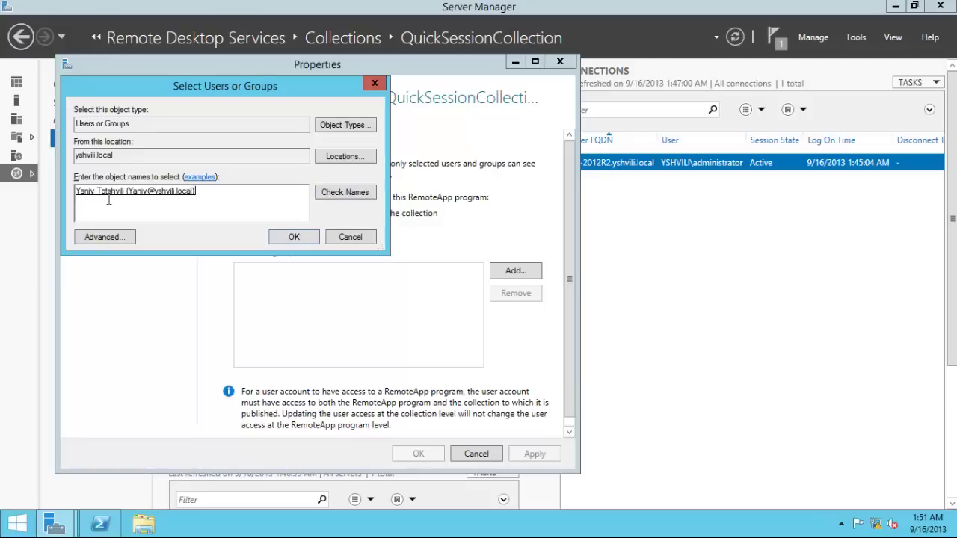
left_click(290, 236)
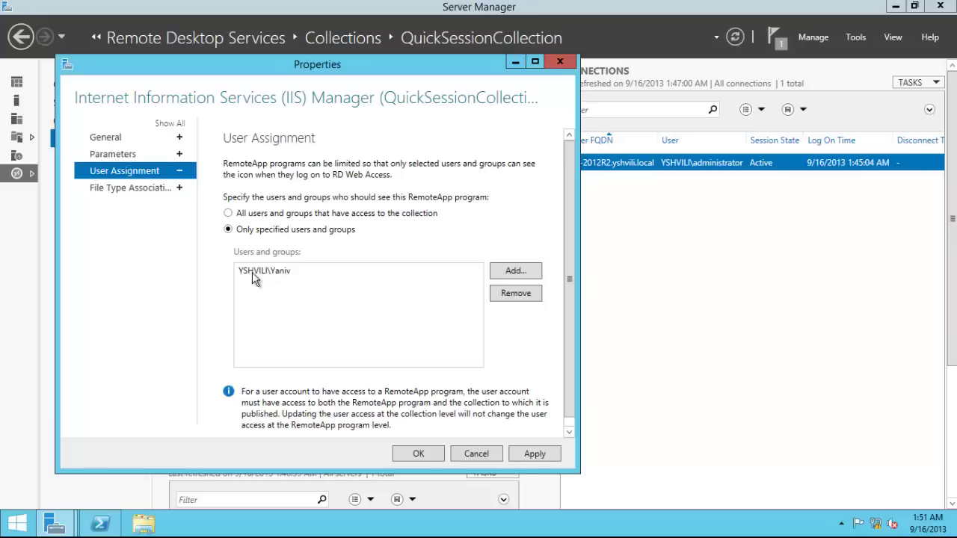
left_click(483, 455)
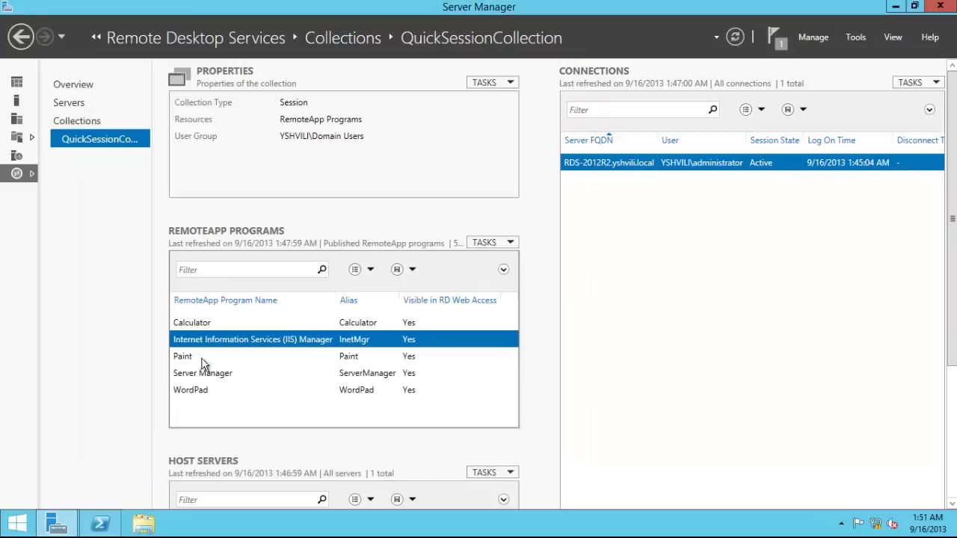
Unpublish the Internet Information Services (IIS) Manager RemoteApp program from QuickSessionCollection and close the wizard.
left_click(511, 243)
left_click(509, 278)
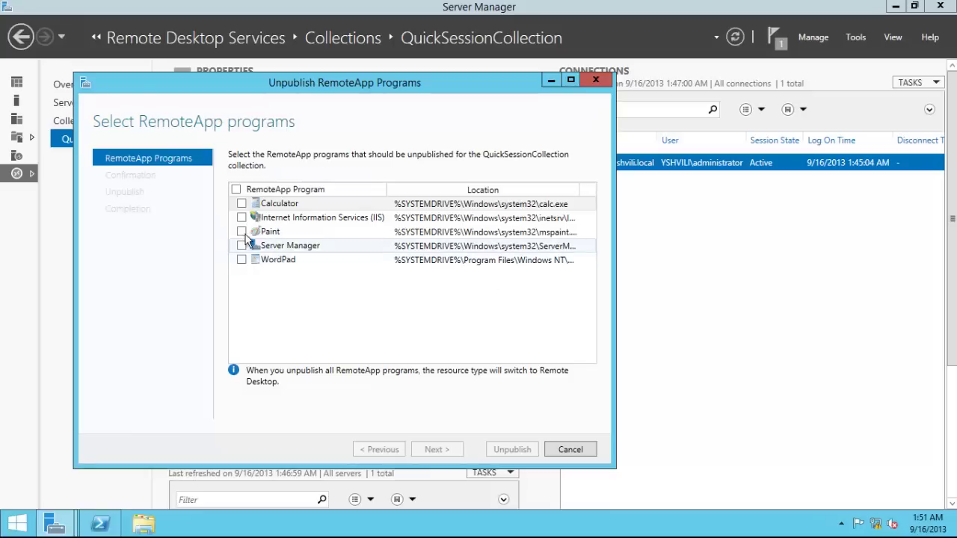
left_click(242, 217)
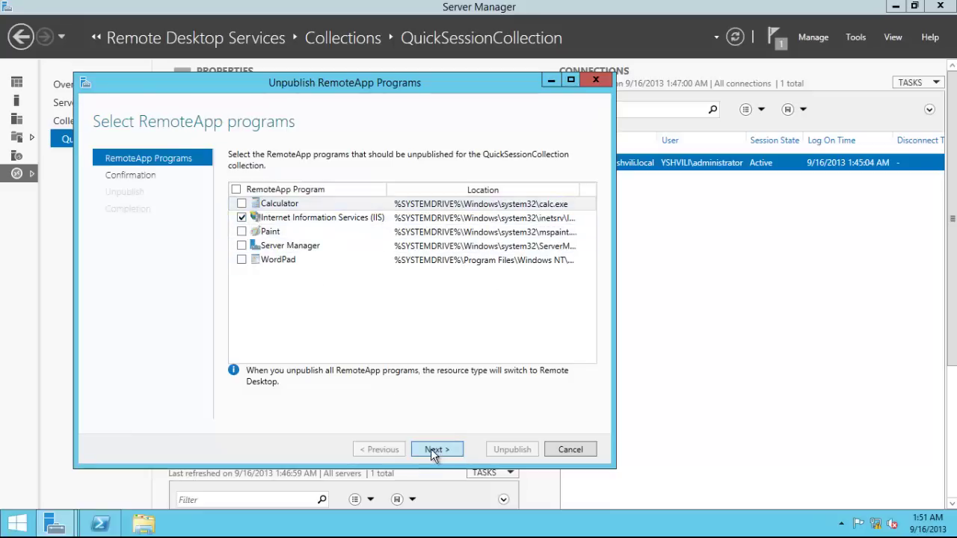
left_click(432, 449)
left_click(501, 448)
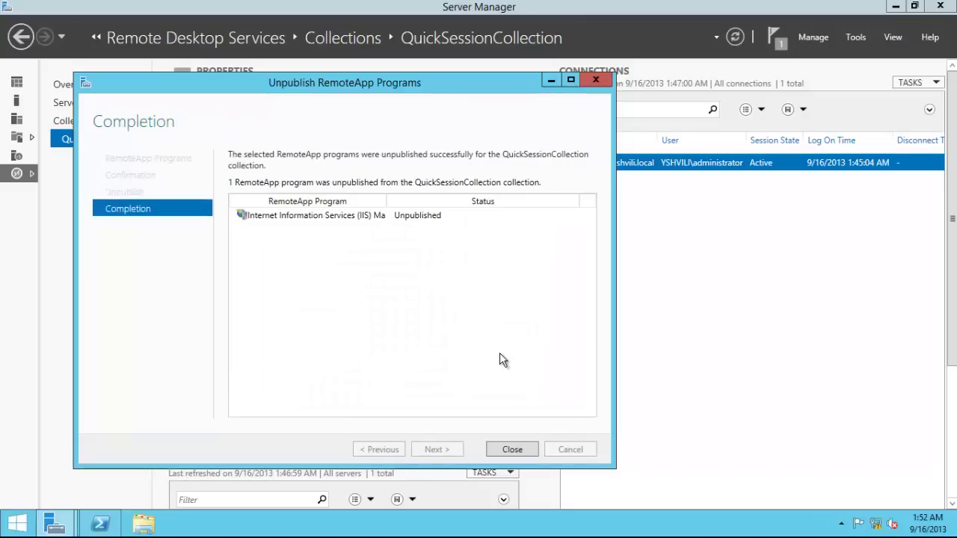
left_click(498, 449)
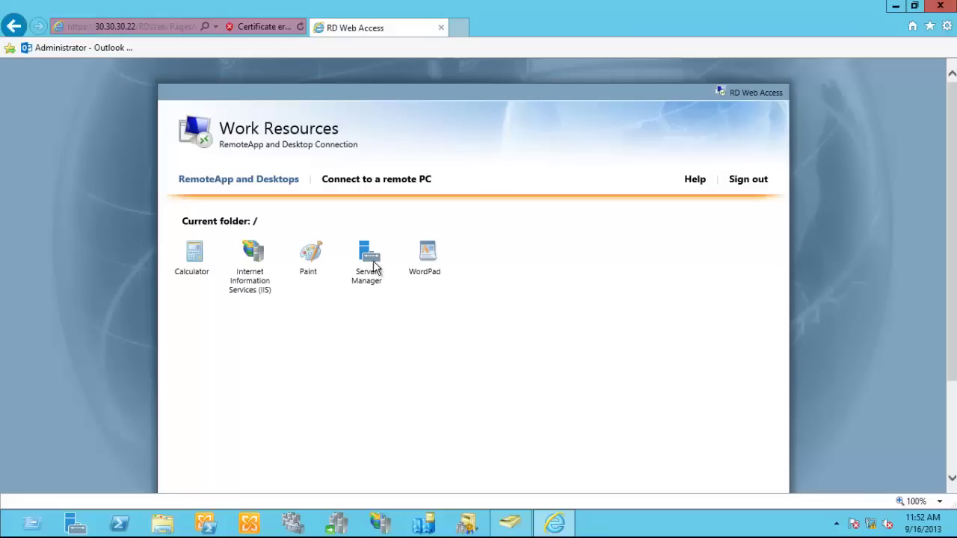
On the client, refresh the RD Web Access work resources page and launch the Server Manager RemoteApp, allowing the connection.
left_click(300, 26)
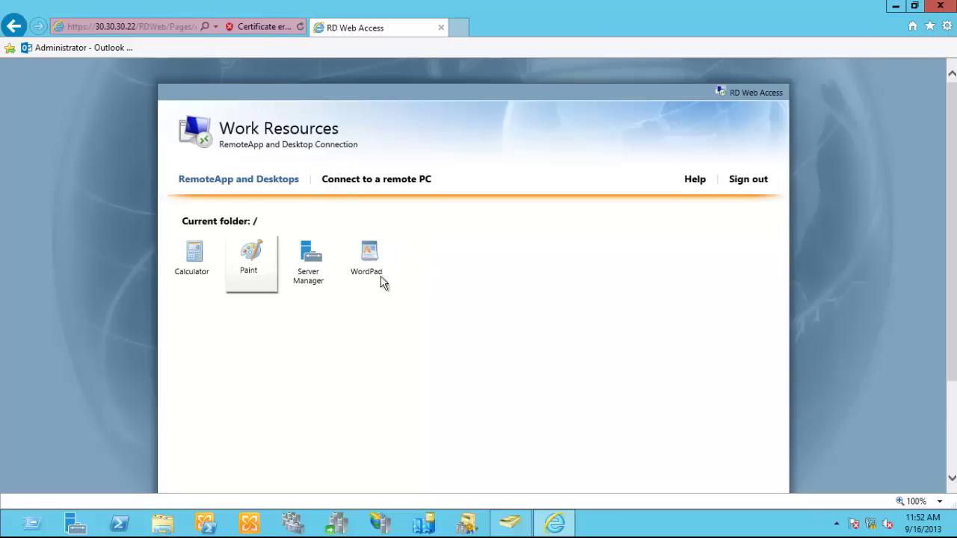
left_click(311, 273)
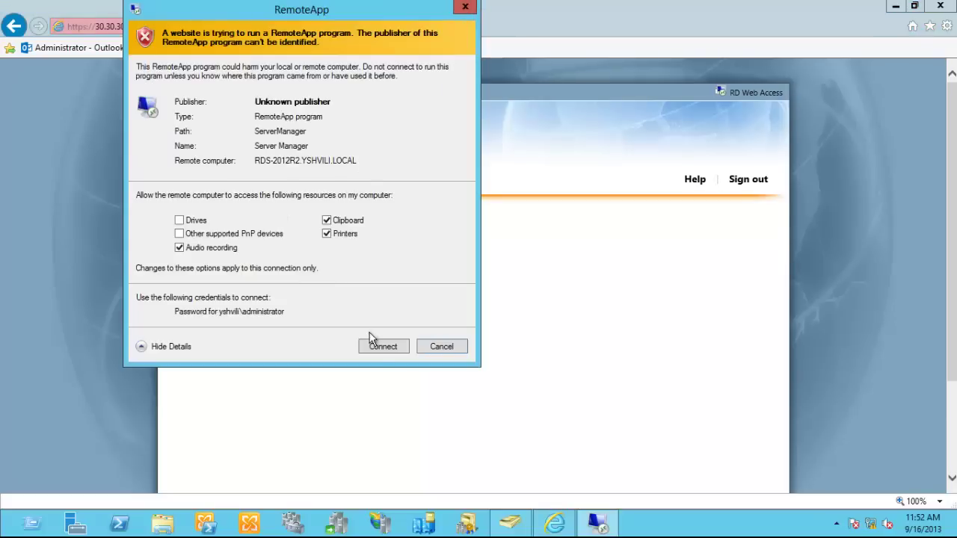
left_click(380, 347)
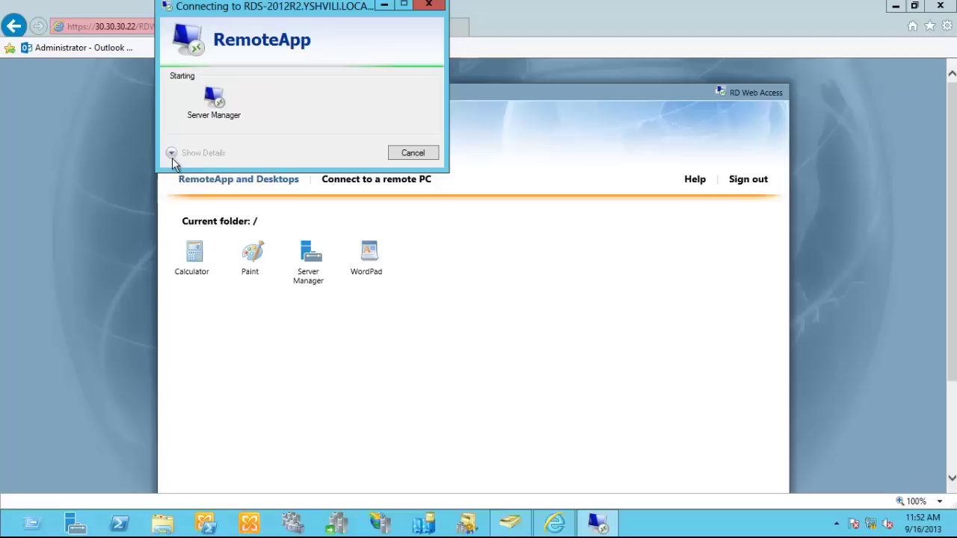
left_click_drag(262, 15, 316, 58)
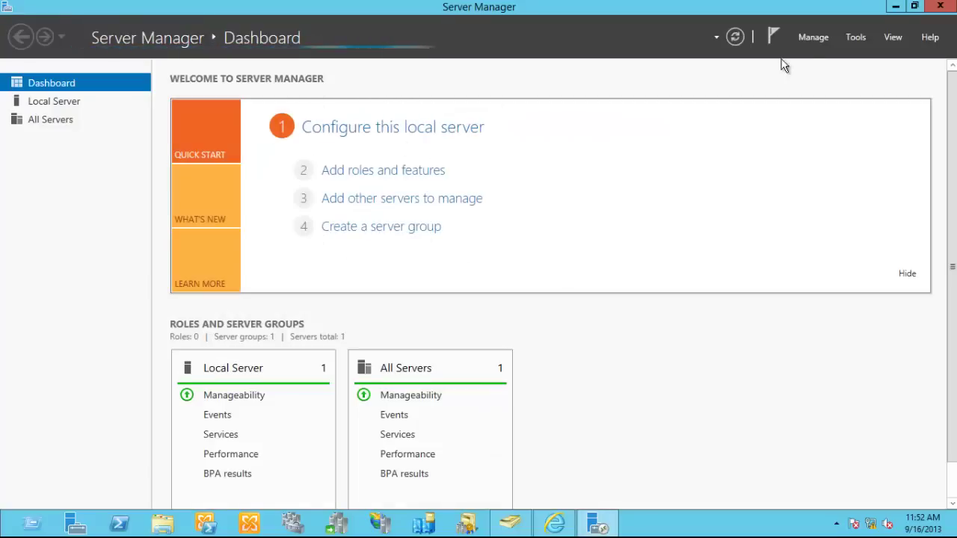
Review the remote Server Manager's properties, All Servers page and Local Server details, and close the RemoteApp session.
left_click(807, 38)
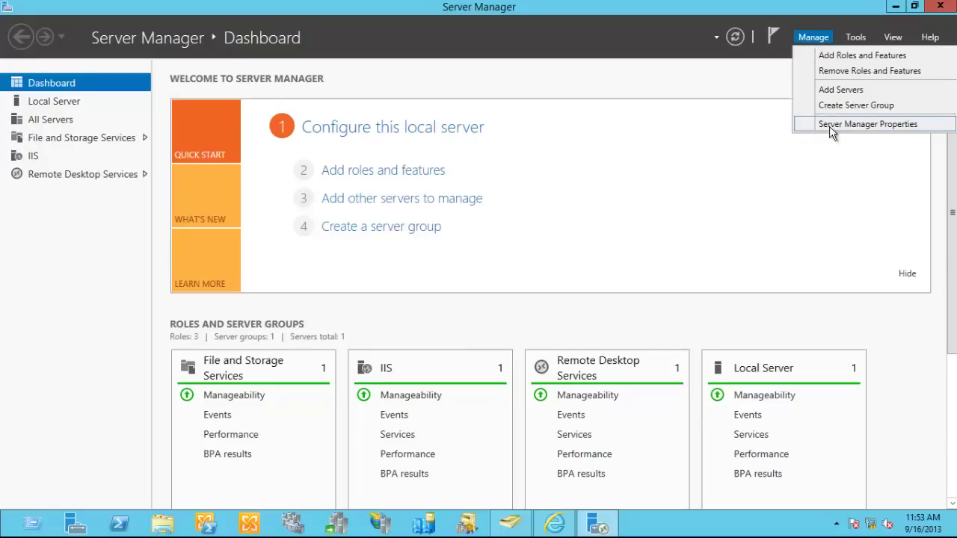
left_click(830, 124)
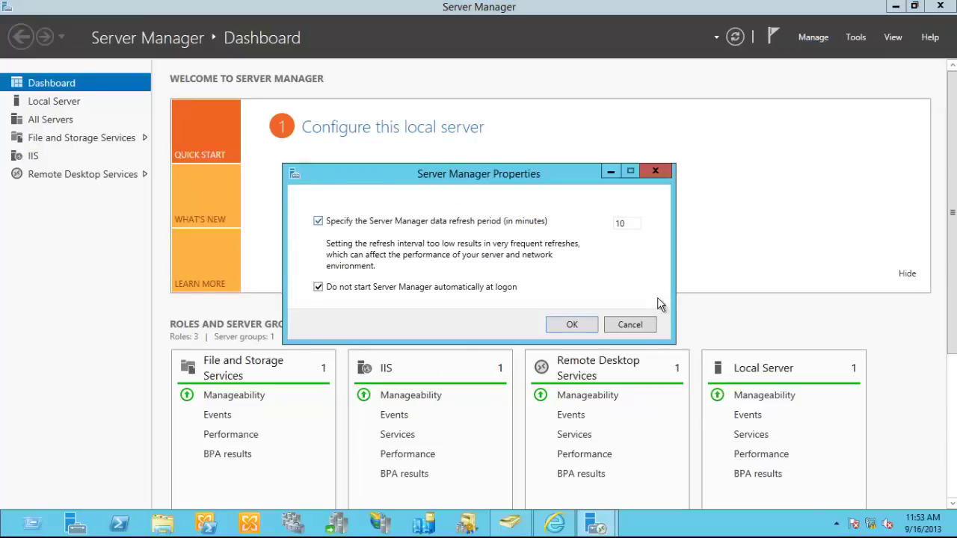
left_click(633, 325)
left_click(43, 124)
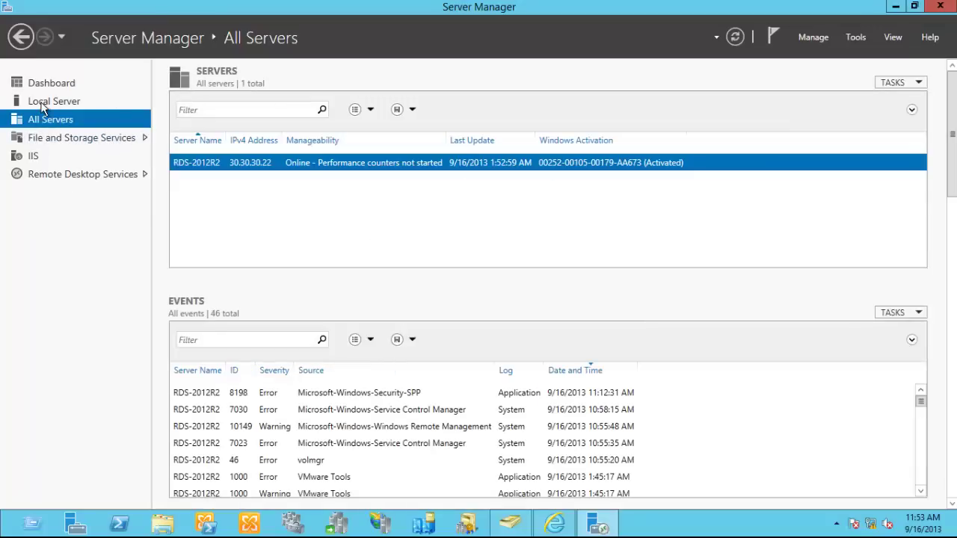
left_click(46, 102)
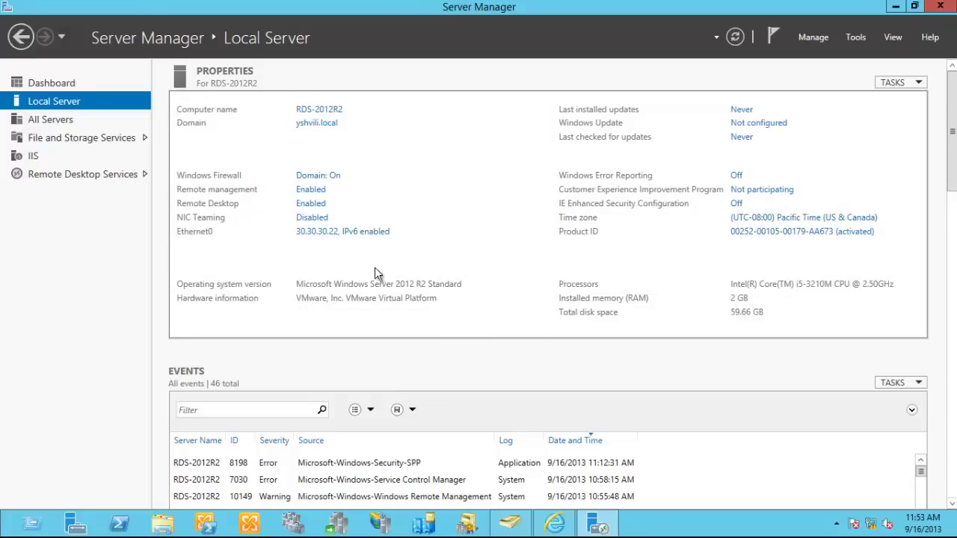
left_click(940, 6)
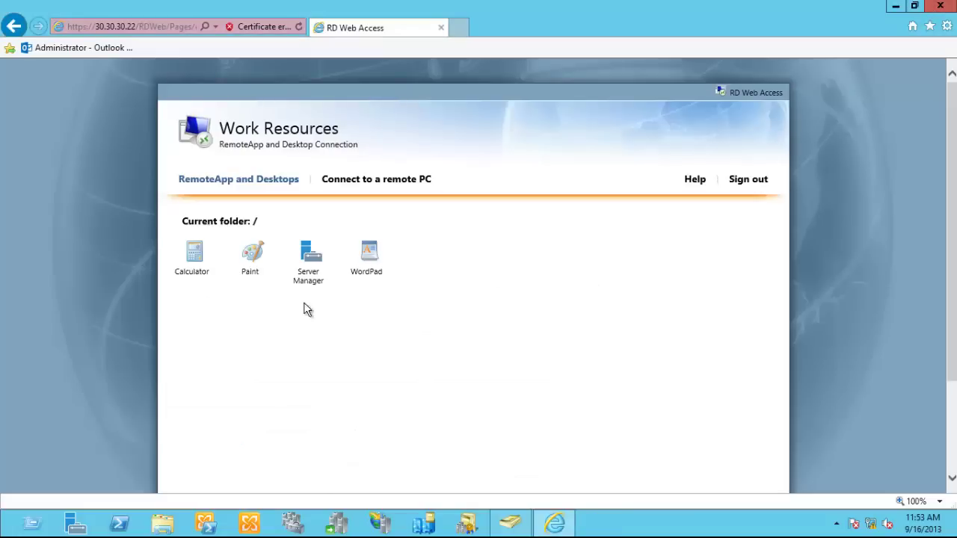
Minimize the browser and check the client computer's Windows edition in its System information, closing the window when finished.
left_click(895, 8)
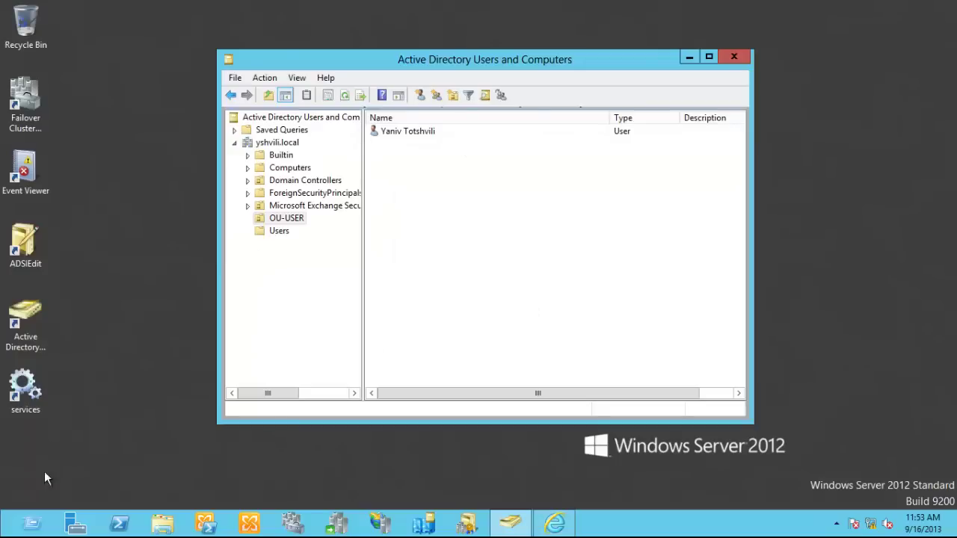
right_click(3, 534)
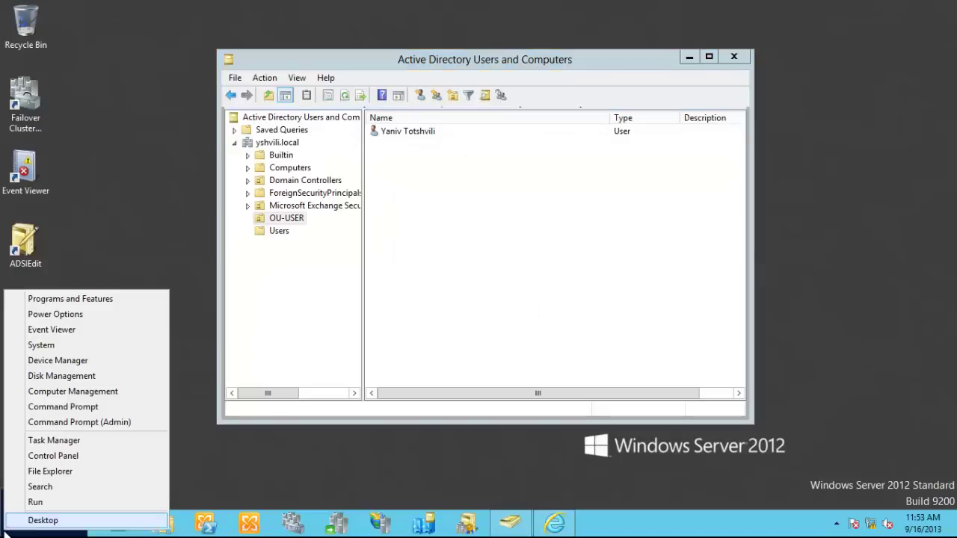
left_click(80, 345)
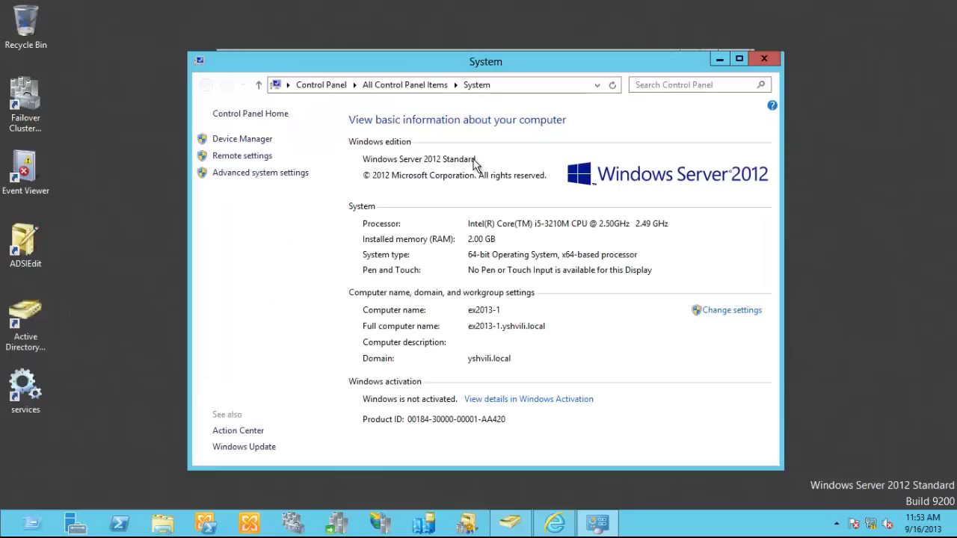
left_click(761, 60)
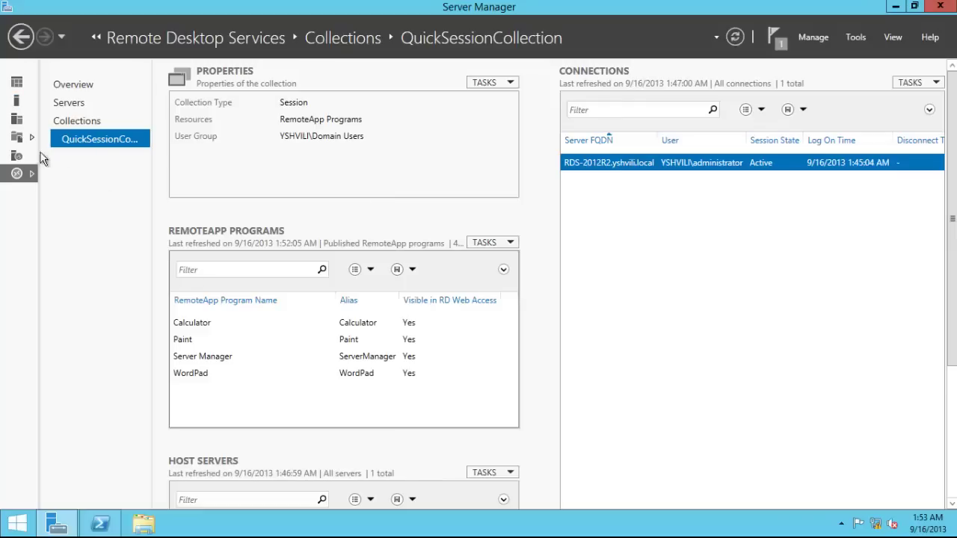
Back in Server Manager on the RDS server, examine the Remote Desktop Services collections, overview and servers pages, including the server's available actions.
left_click(76, 121)
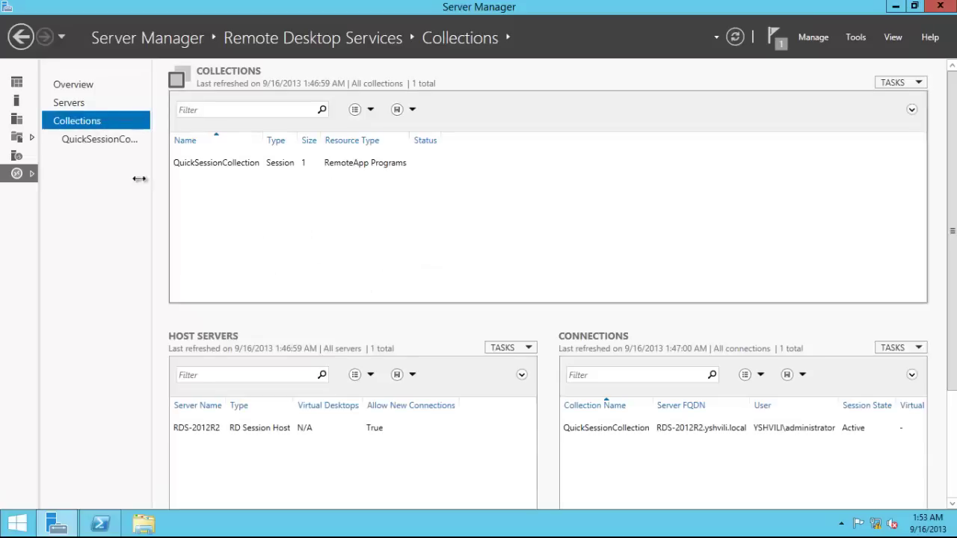
left_click(77, 105)
left_click(83, 86)
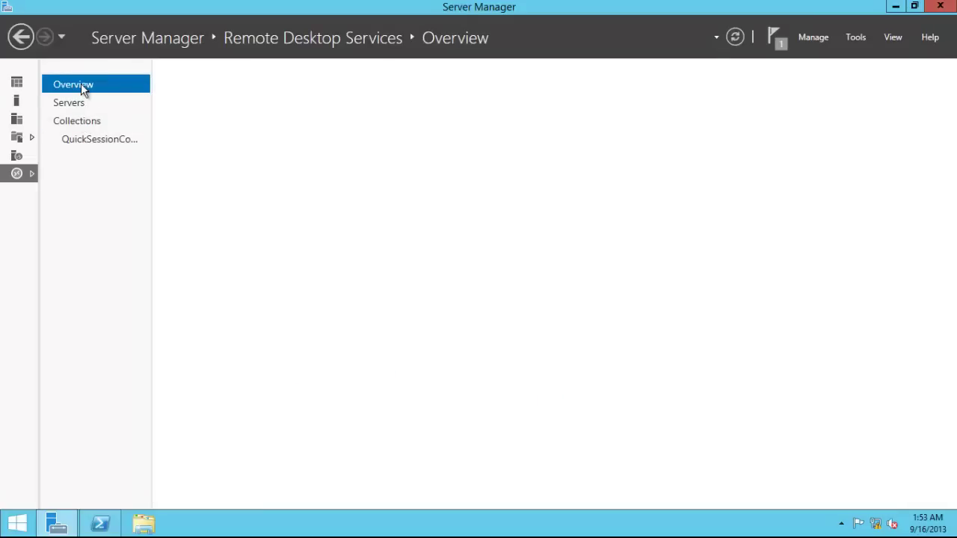
left_click(87, 109)
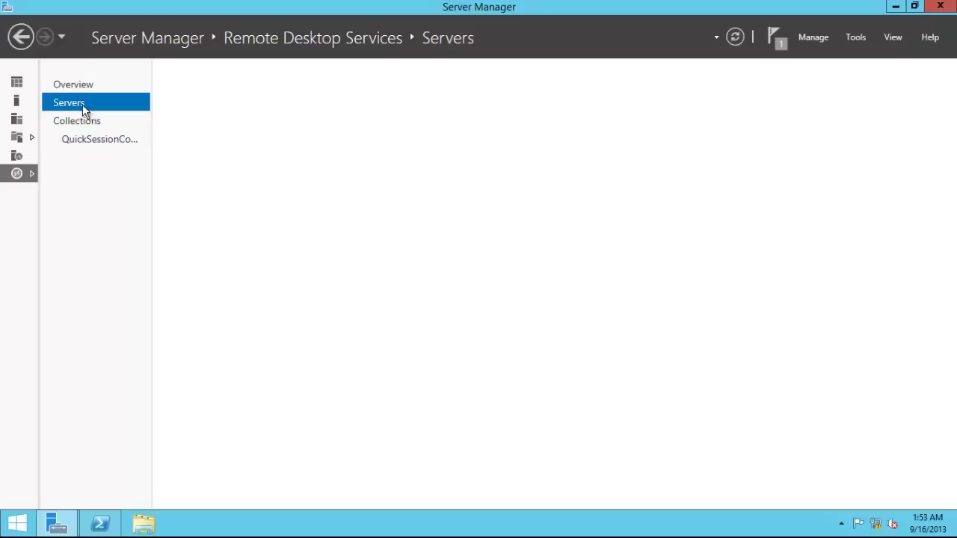
right_click(313, 170)
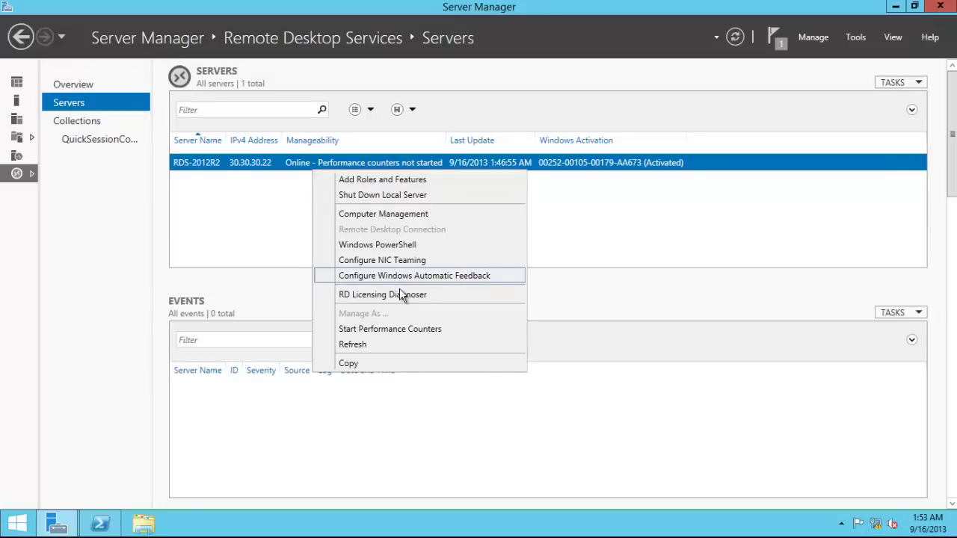
left_click(117, 148)
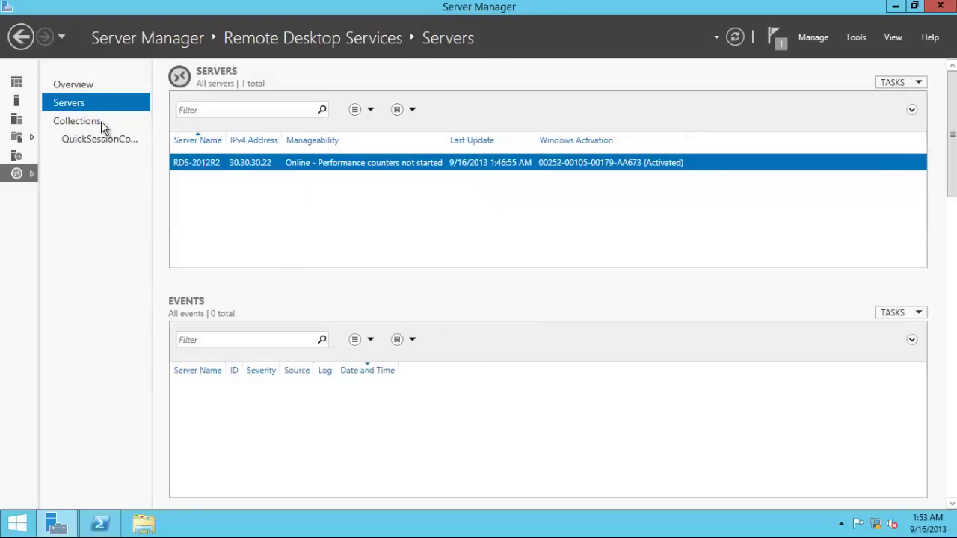
left_click(101, 121)
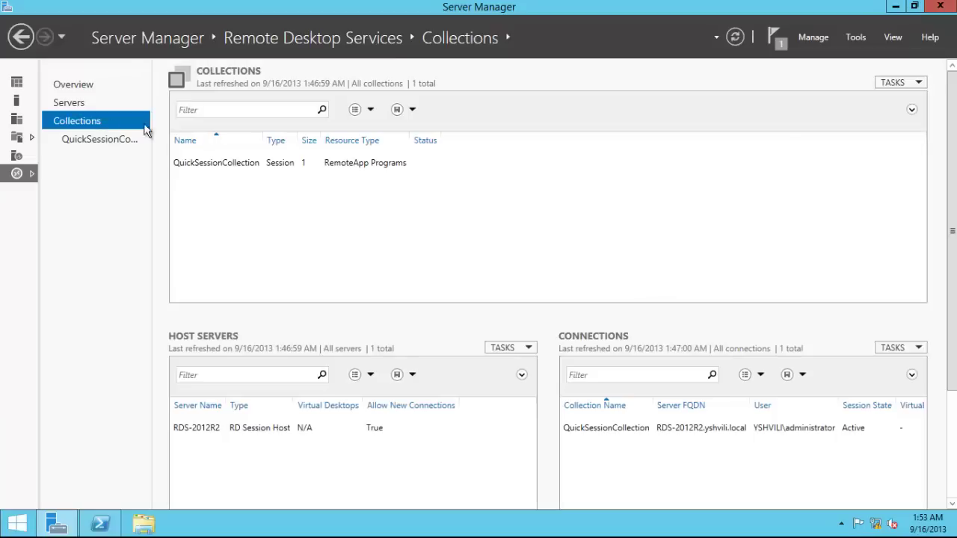
left_click(74, 103)
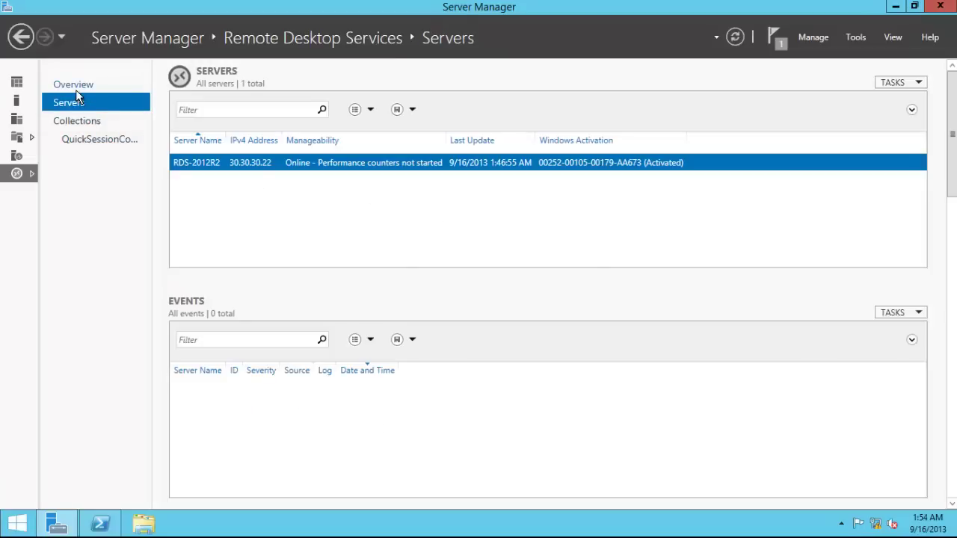
From the Remote Desktop Services deployment overview, install the RD Licensing role service on RDS-2012R2.yshvili.local and close the wizard.
left_click(75, 84)
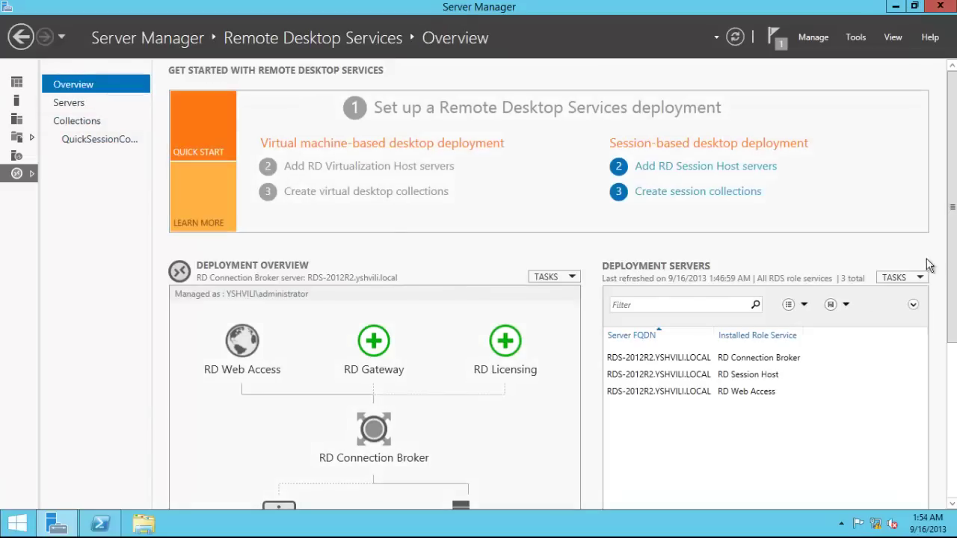
left_click_drag(954, 277, 955, 374)
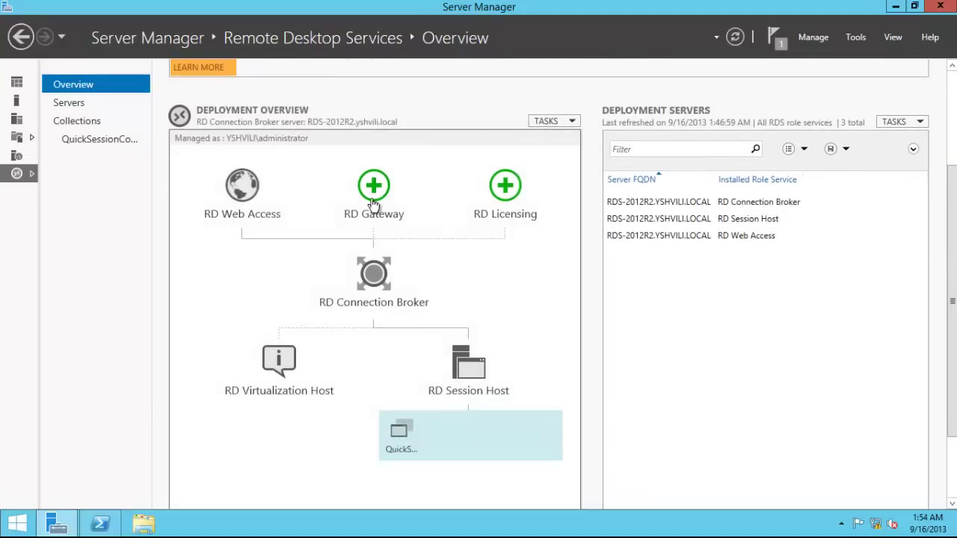
left_click(493, 191)
left_click(464, 297)
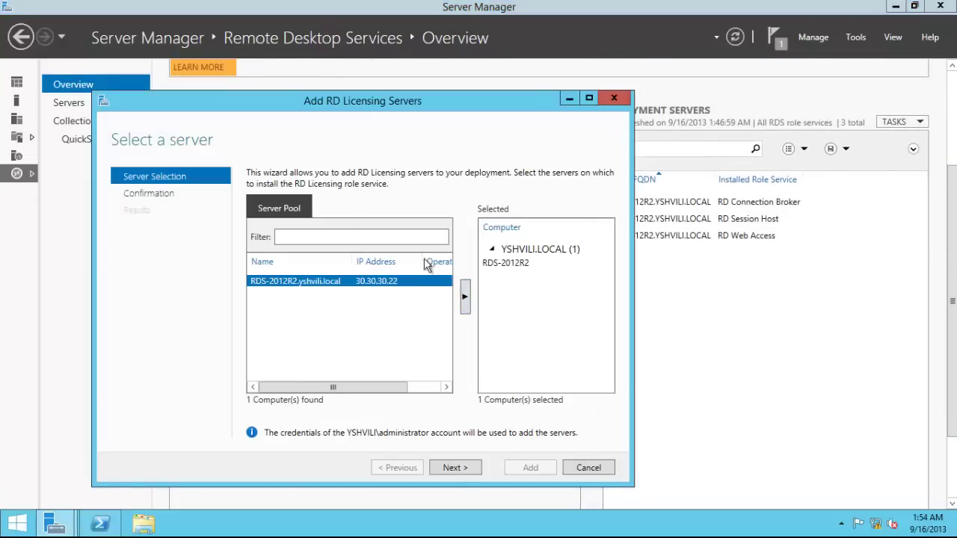
left_click(454, 468)
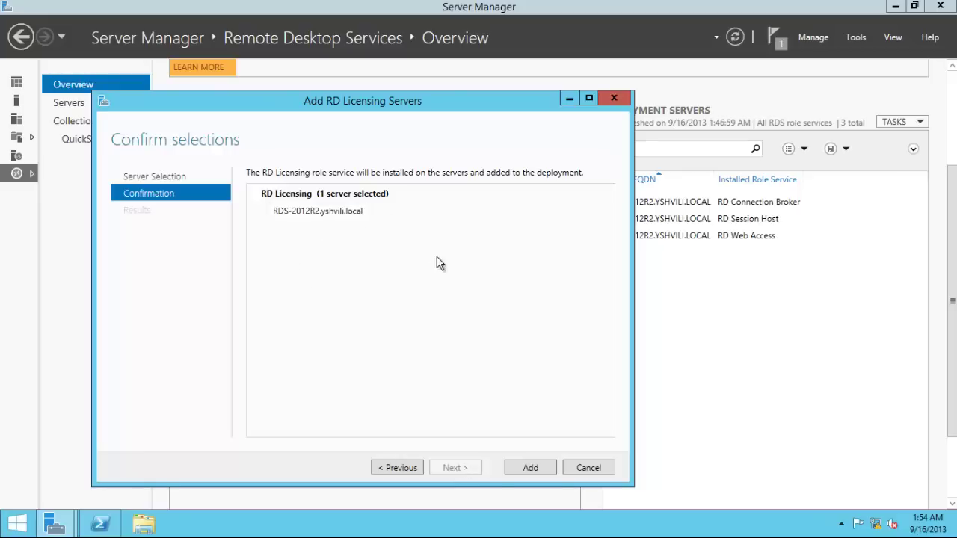
left_click(529, 468)
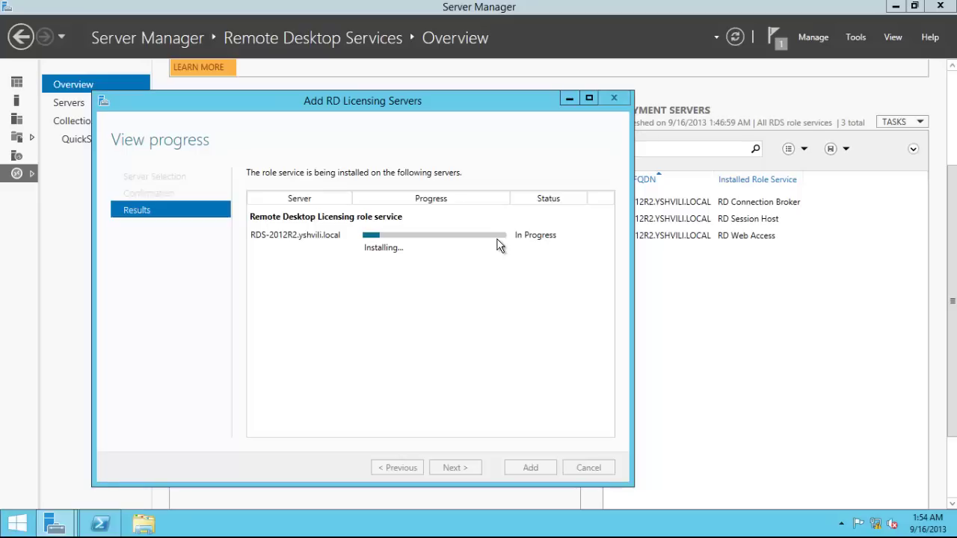
left_click_drag(385, 103, 423, 87)
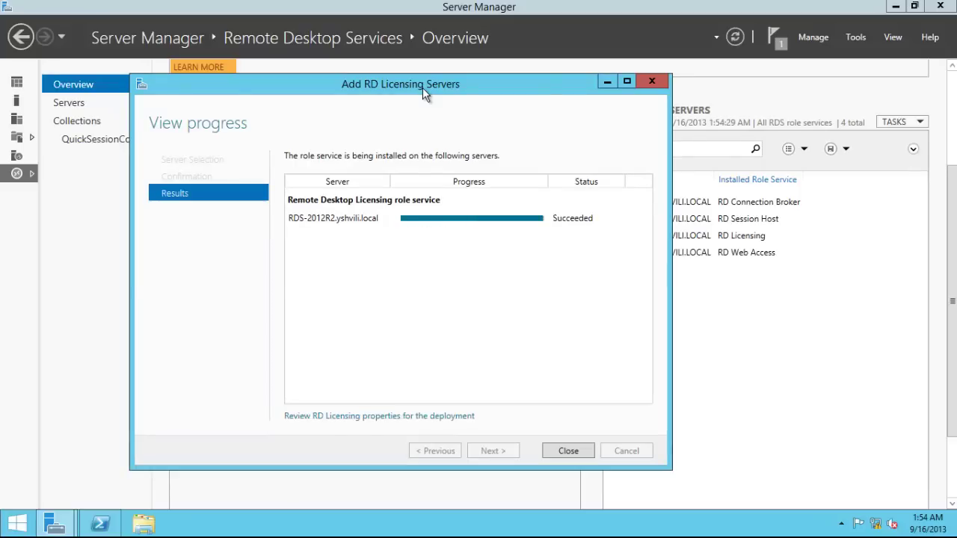
left_click(570, 456)
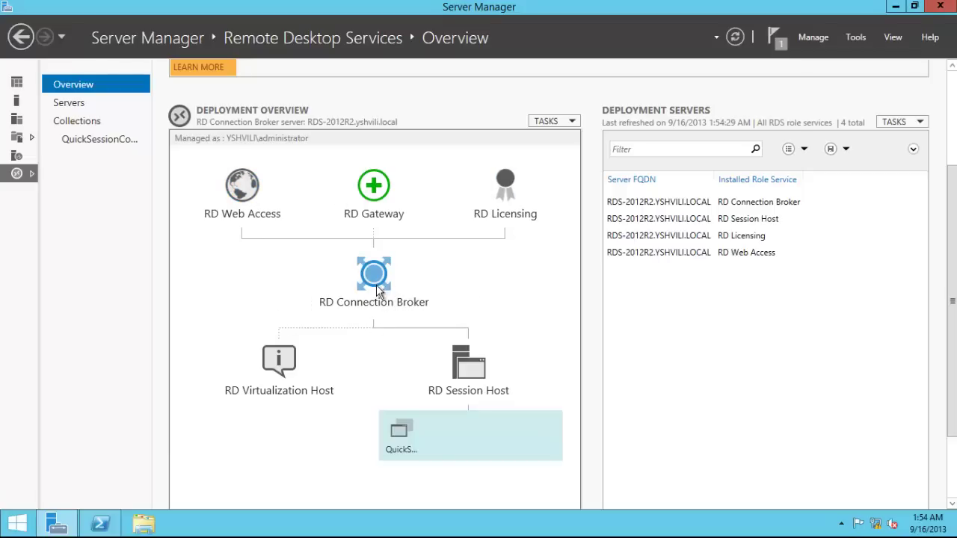
Begin adding an RD Gateway server to the deployment, select RDS-2012R2.yshvili.local, and proceed to the SSL certificate name.
scroll(519, 370, "down", 2)
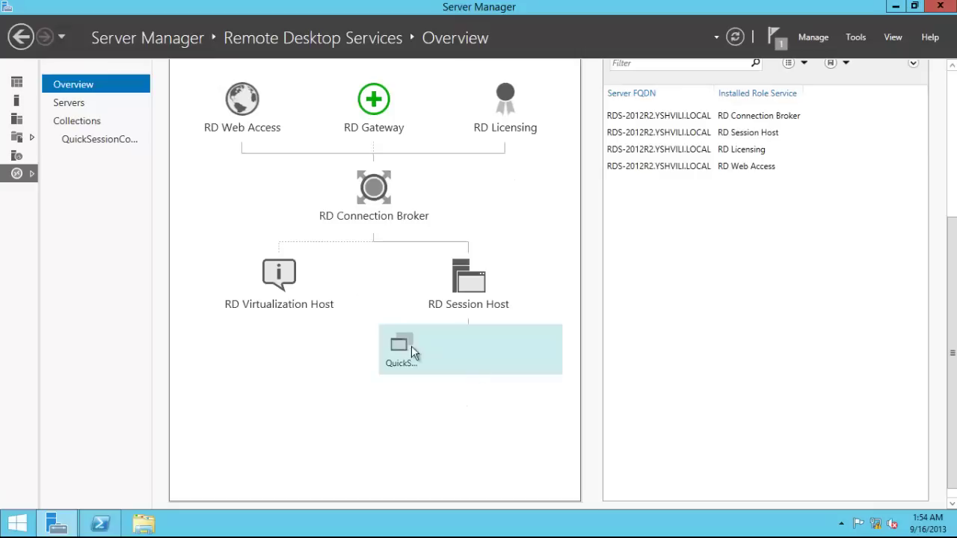
left_click(374, 133)
left_click(483, 315)
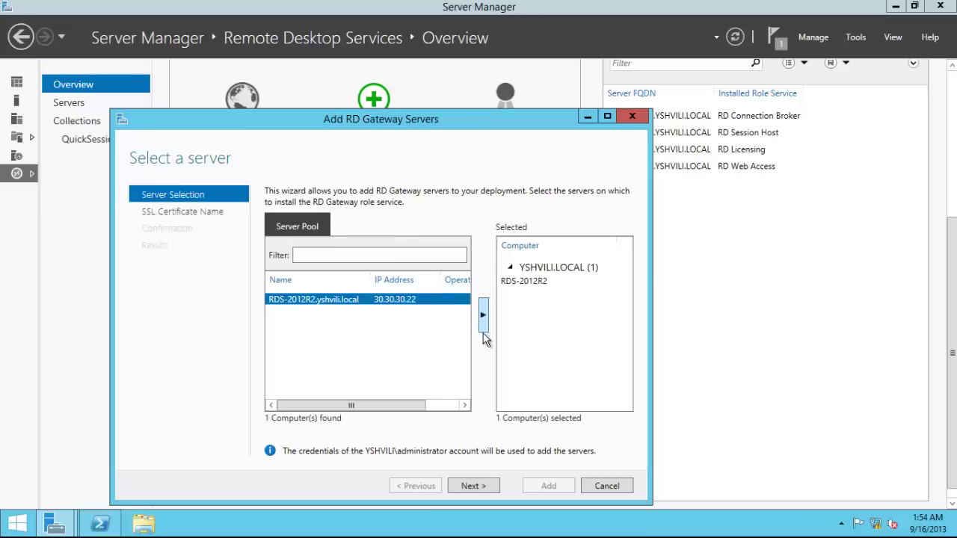
left_click(484, 486)
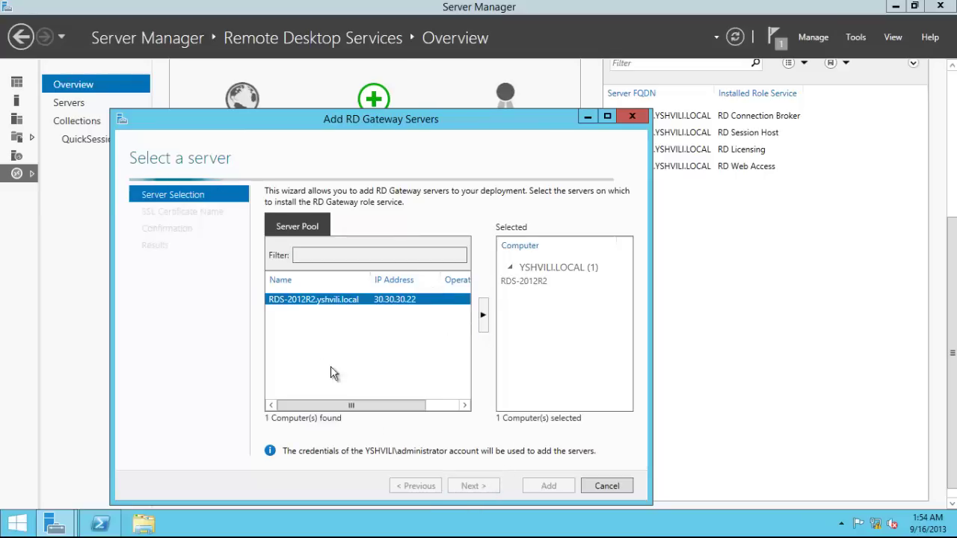